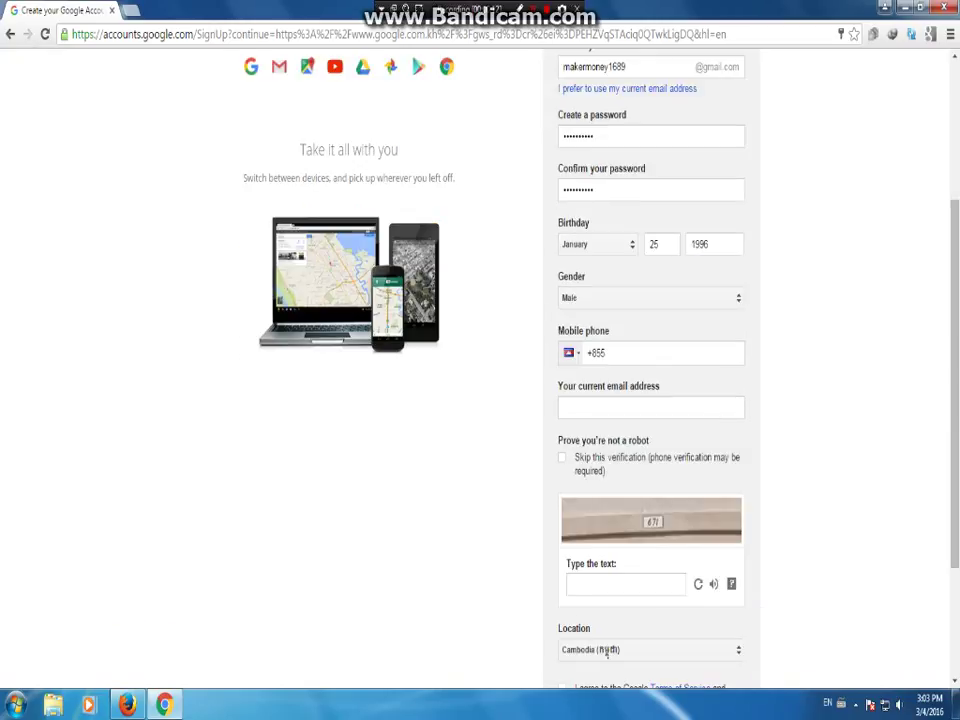
# Enter the mobile phone number and current e-mail address in the sign-up form
pyautogui.click(655, 353)
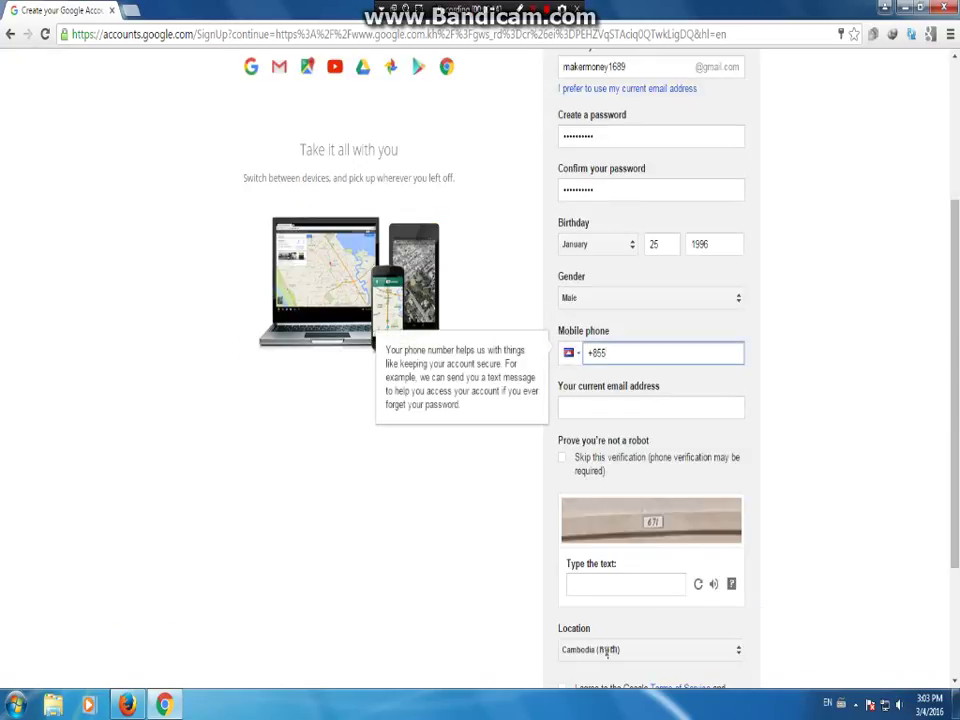
pyautogui.press('Tab')
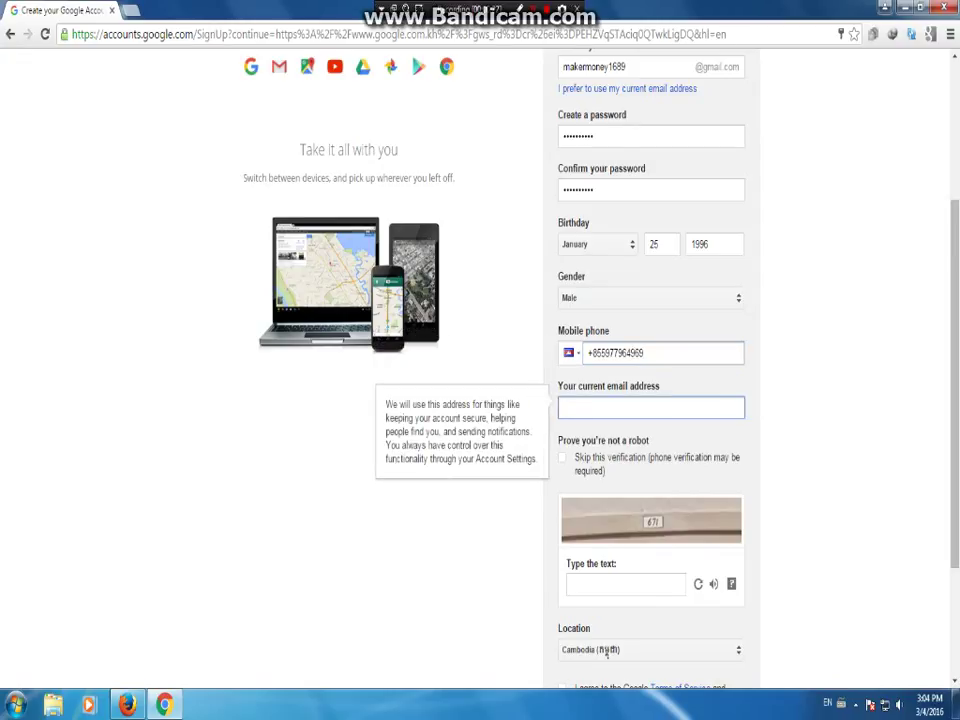
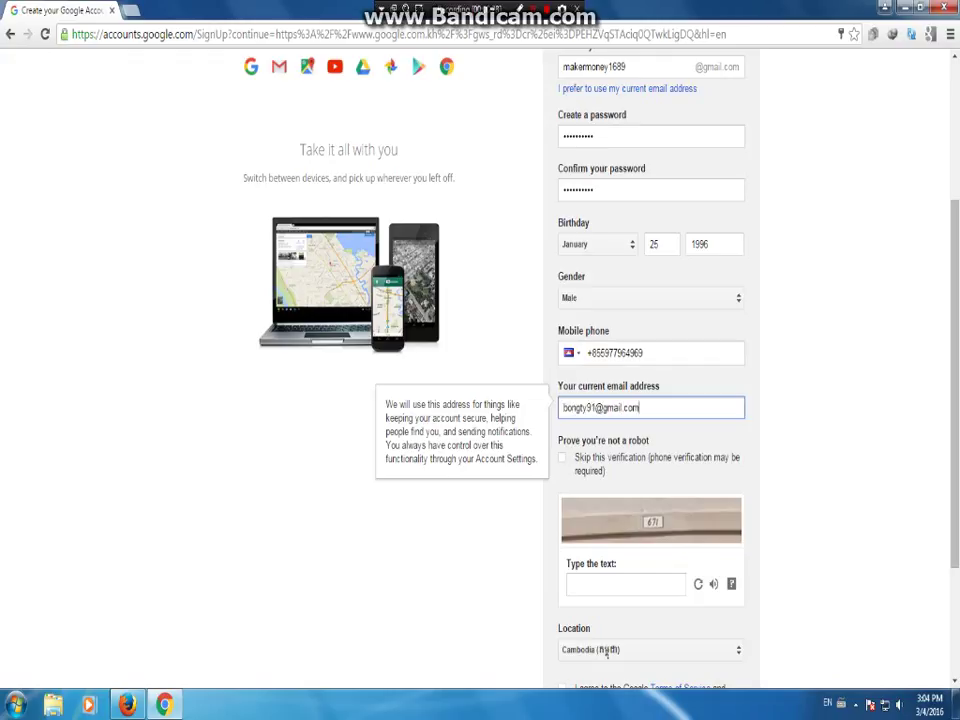
# Tick 'Skip this verification' and 'I agree', then submit the sign-up form
pyautogui.click(562, 457)
pyautogui.click(724, 606)
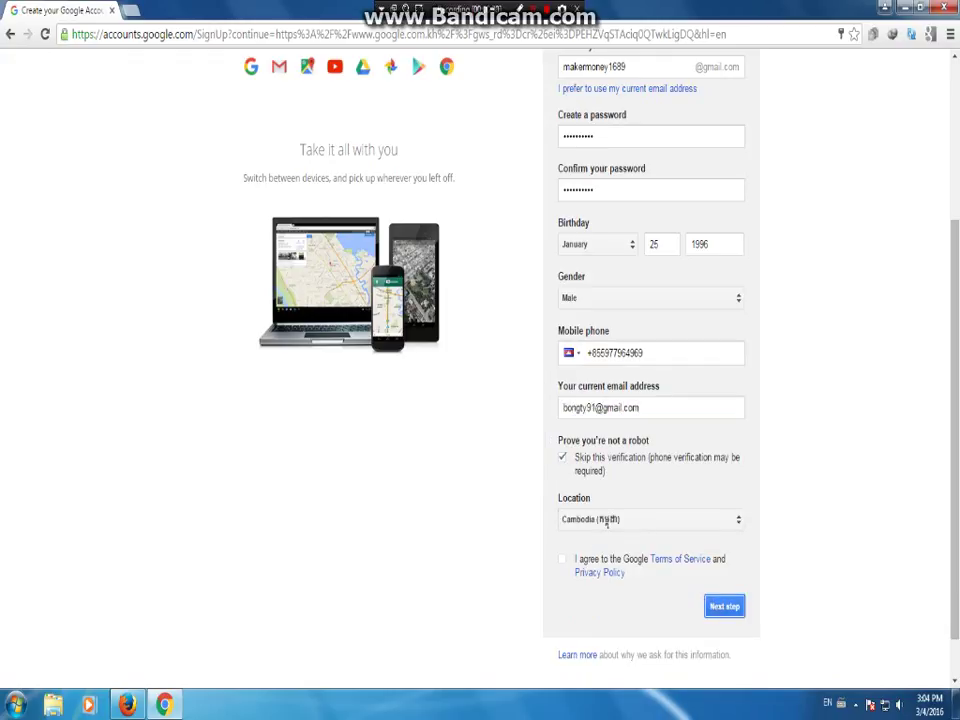
pyautogui.click(562, 559)
pyautogui.click(724, 606)
pyautogui.hotkey('ctrl', 't')
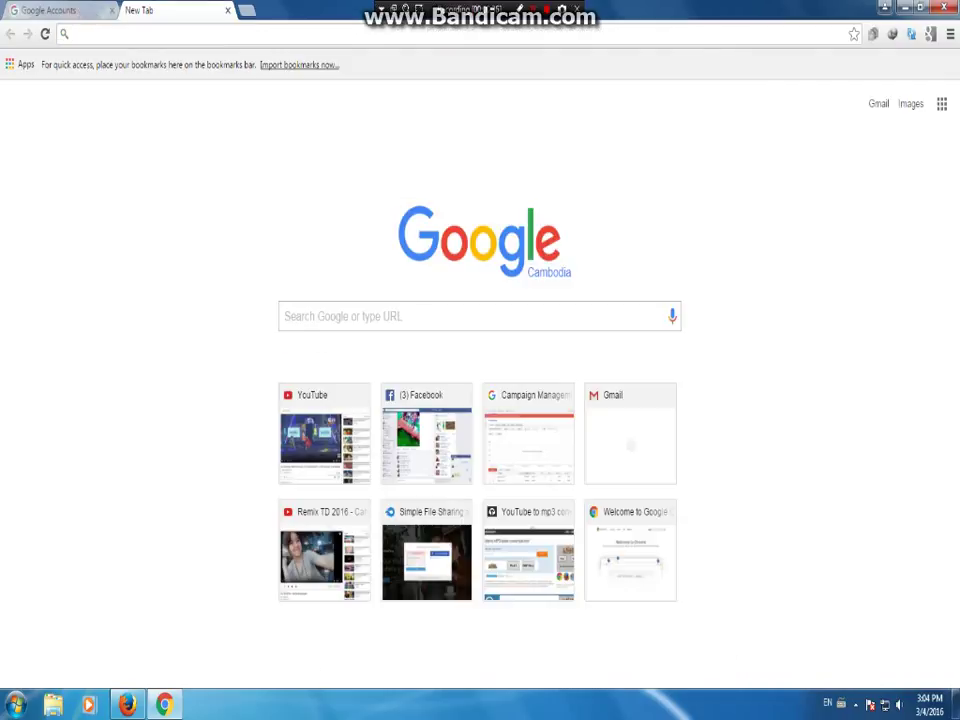
# Search for 'yang na kor oun chea songsa ke', then return and request the verification code
pyautogui.write('yang na kor o')
pyautogui.press('Down')
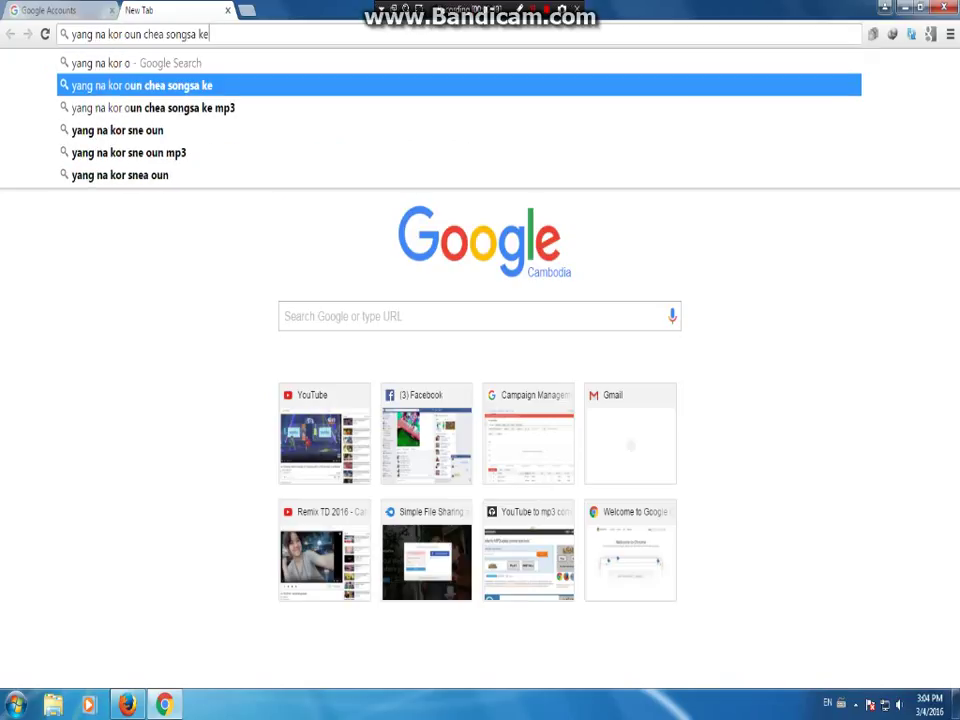
pyautogui.press('Return')
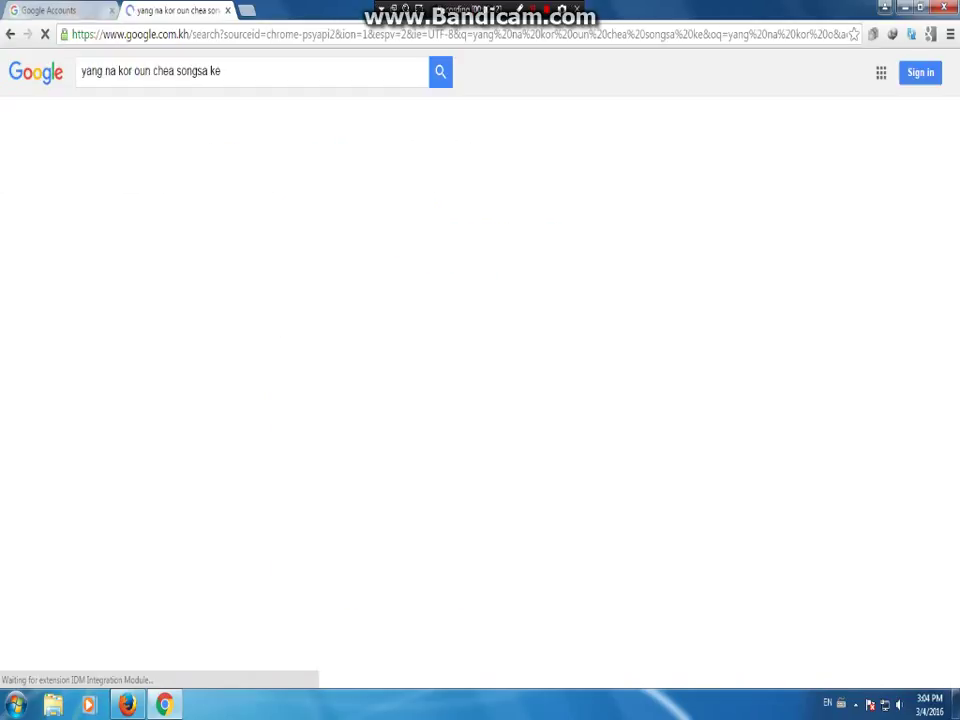
pyautogui.hotkey('ctrl', 'Tab')
pyautogui.press('Return')
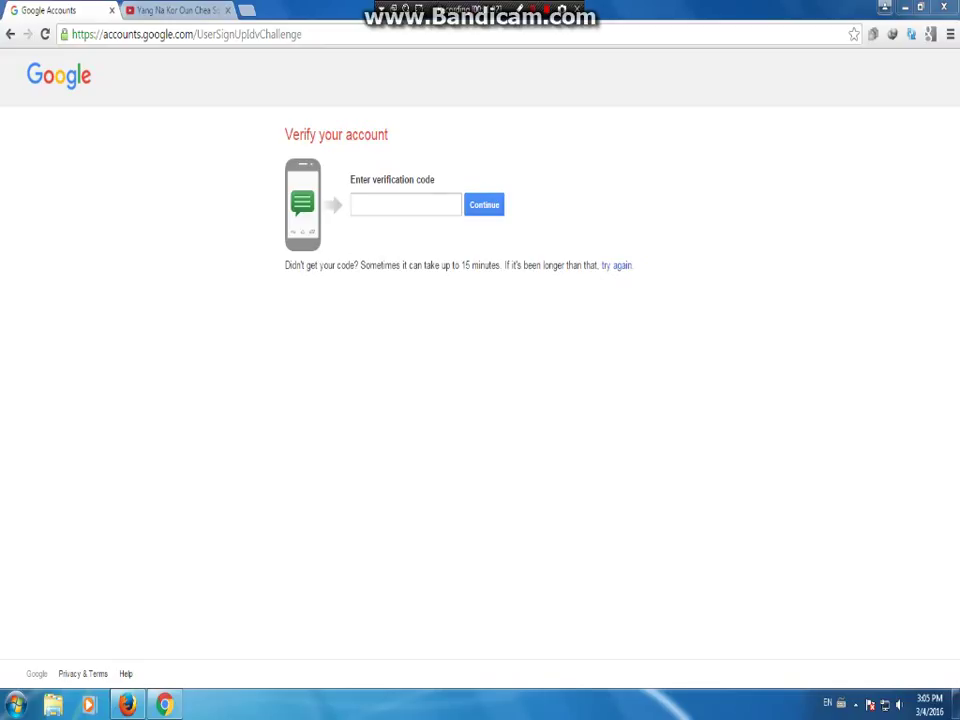
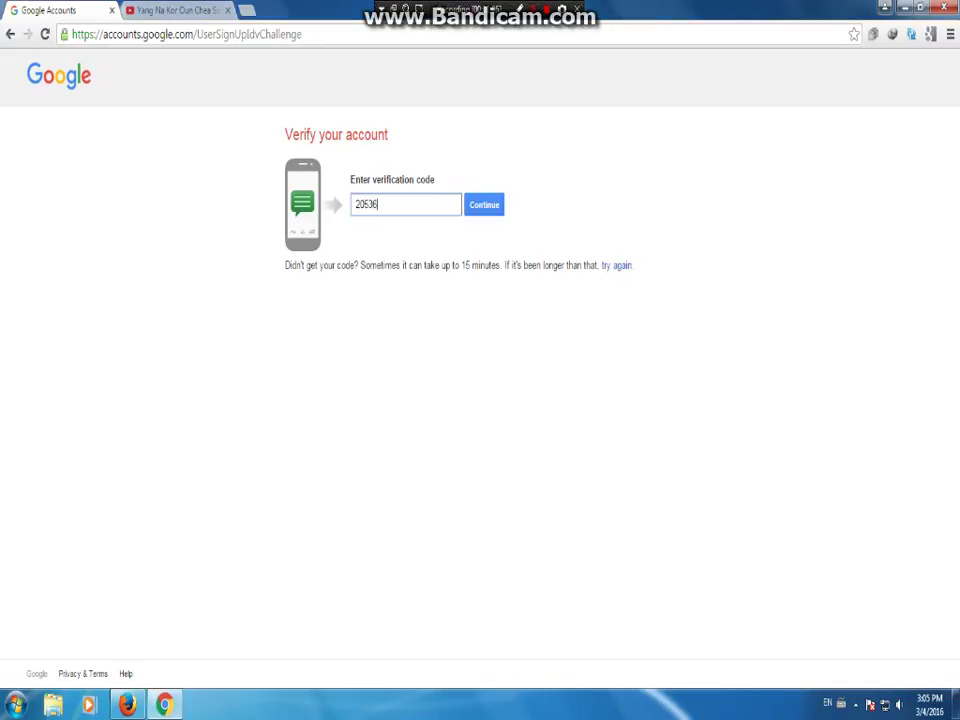
# Submit the SMS verification code to finish creating the new Google account
pyautogui.press('Return')
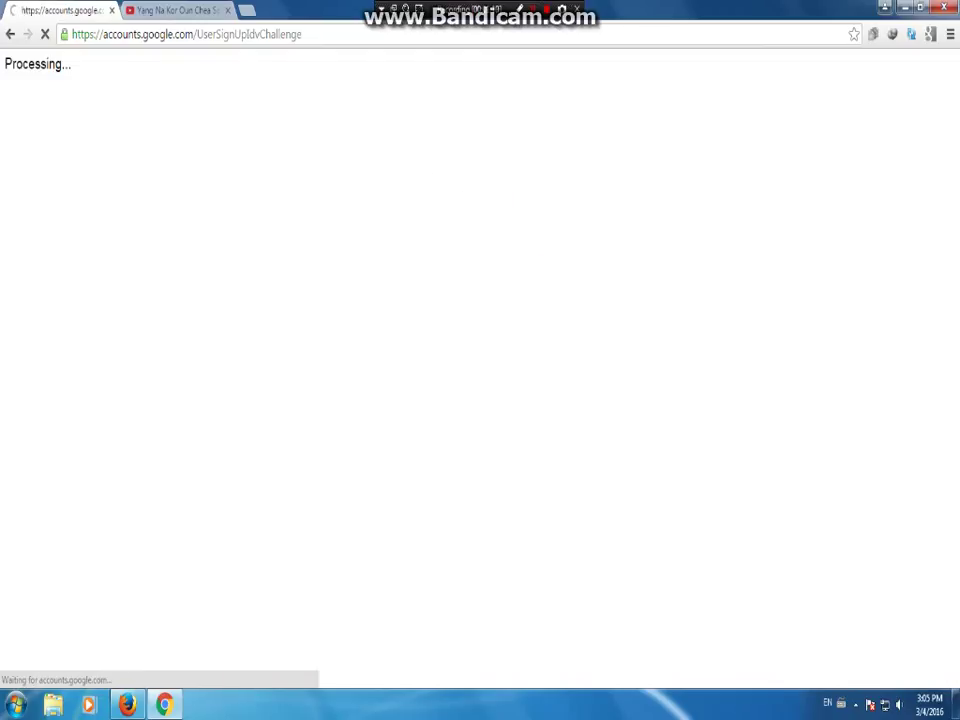
pyautogui.hotkey('ctrl', 'Tab')
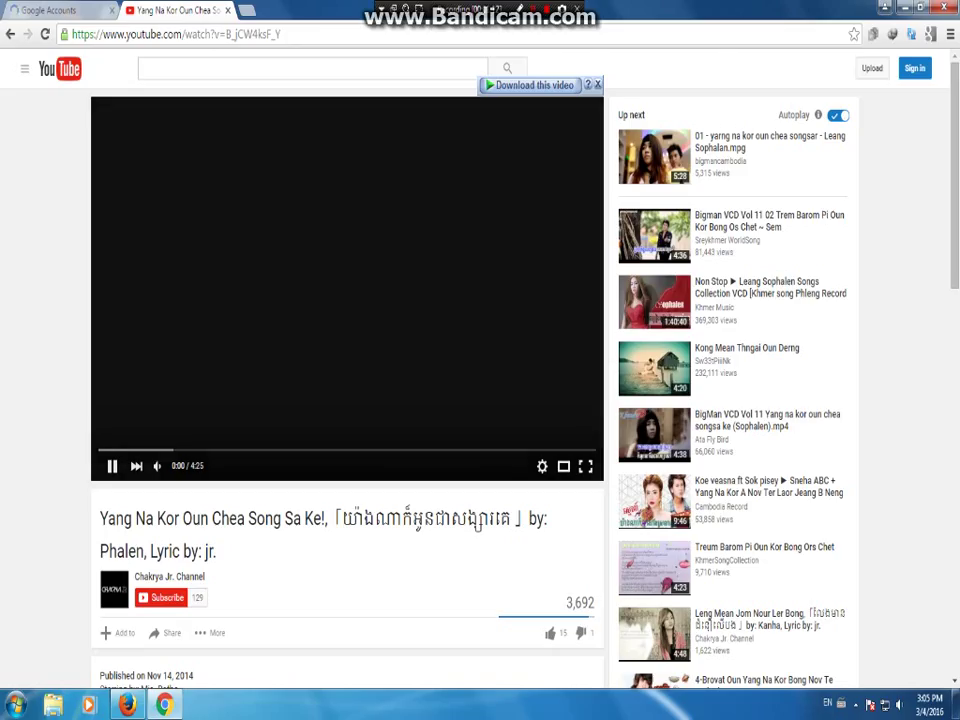
pyautogui.hotkey('ctrl', 'Tab')
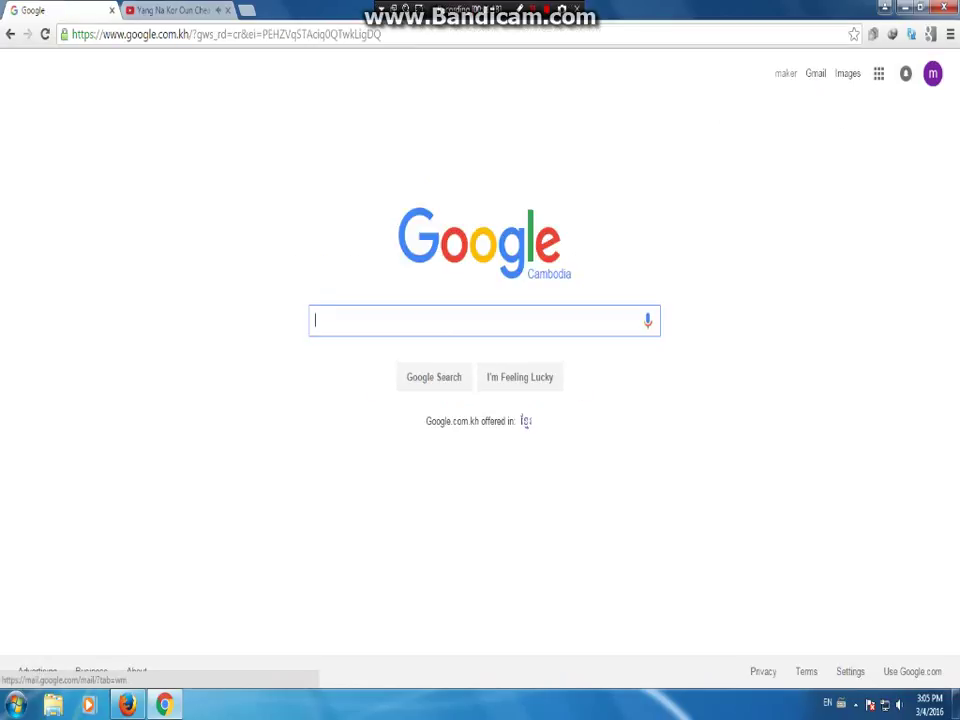
# Open Google+ and go to the My Account page from the avatar menu
pyautogui.click(878, 73)
pyautogui.click(846, 315)
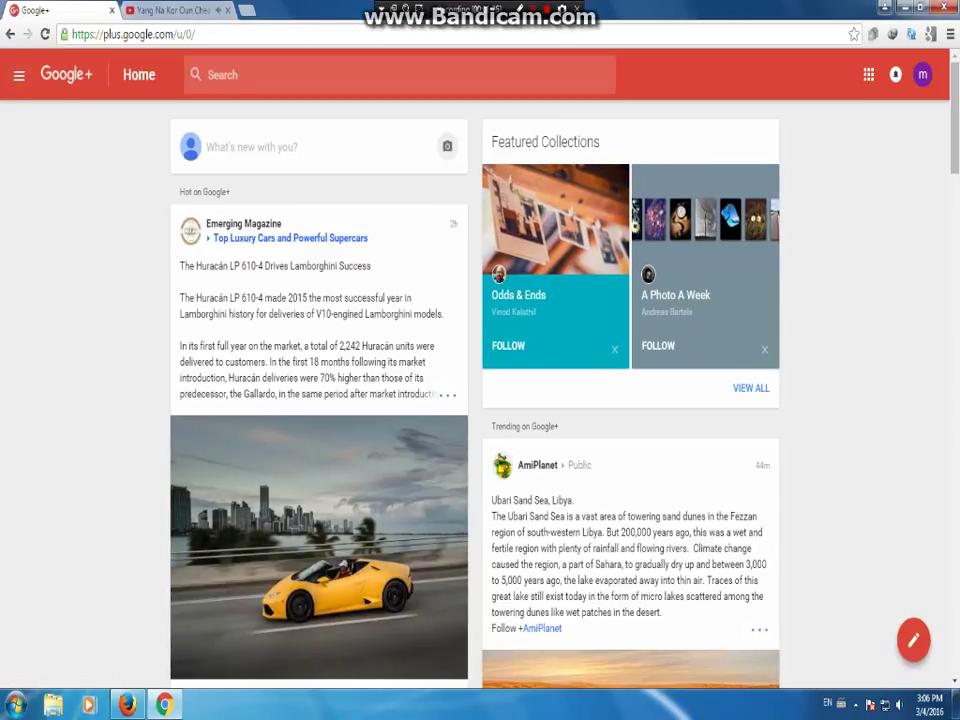
pyautogui.click(922, 74)
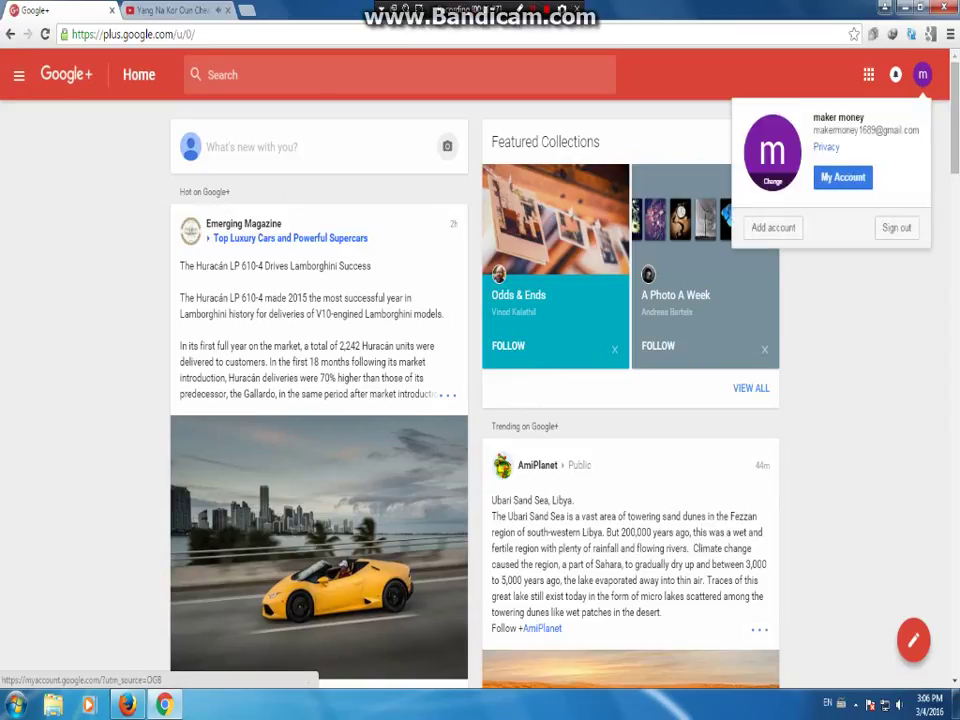
pyautogui.click(843, 177)
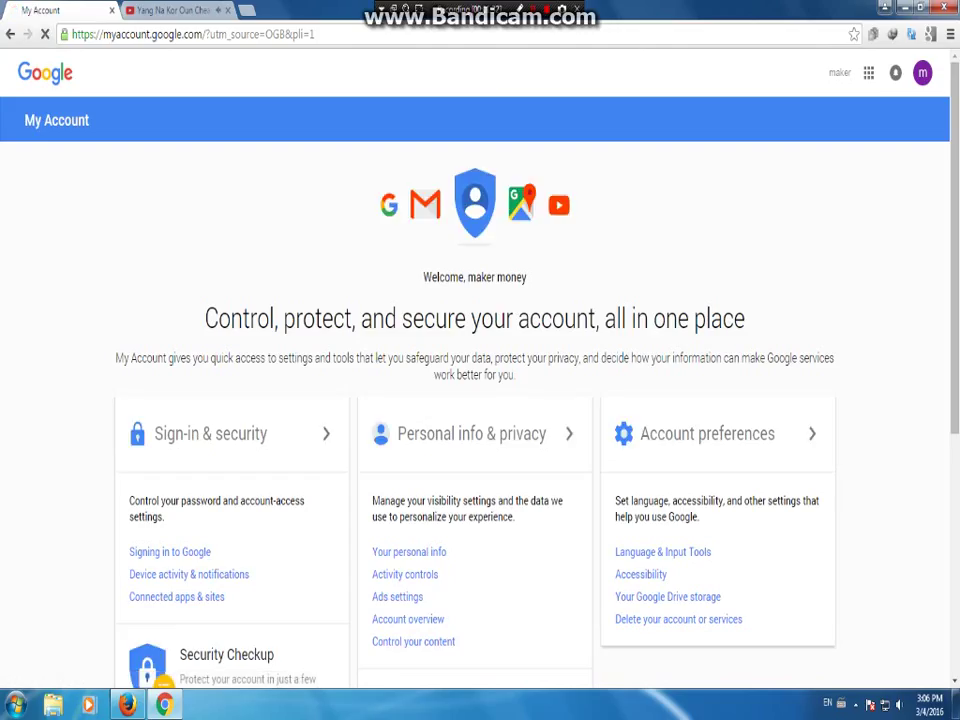
# Browse the profile photo picker's Your photos, then cancel without changing the photo
pyautogui.click(922, 72)
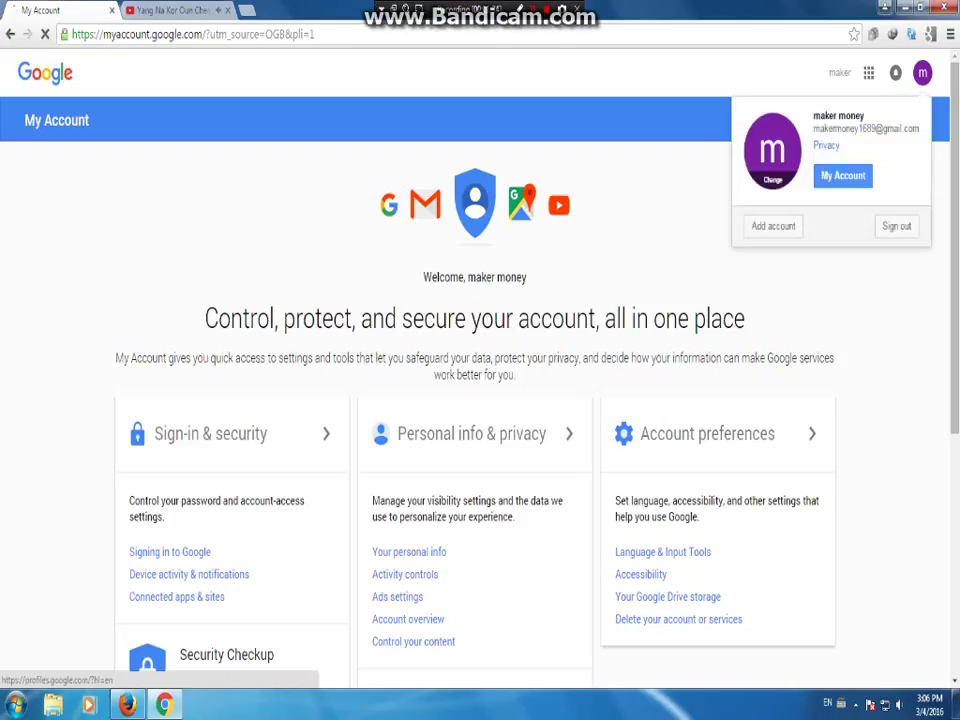
pyautogui.click(843, 176)
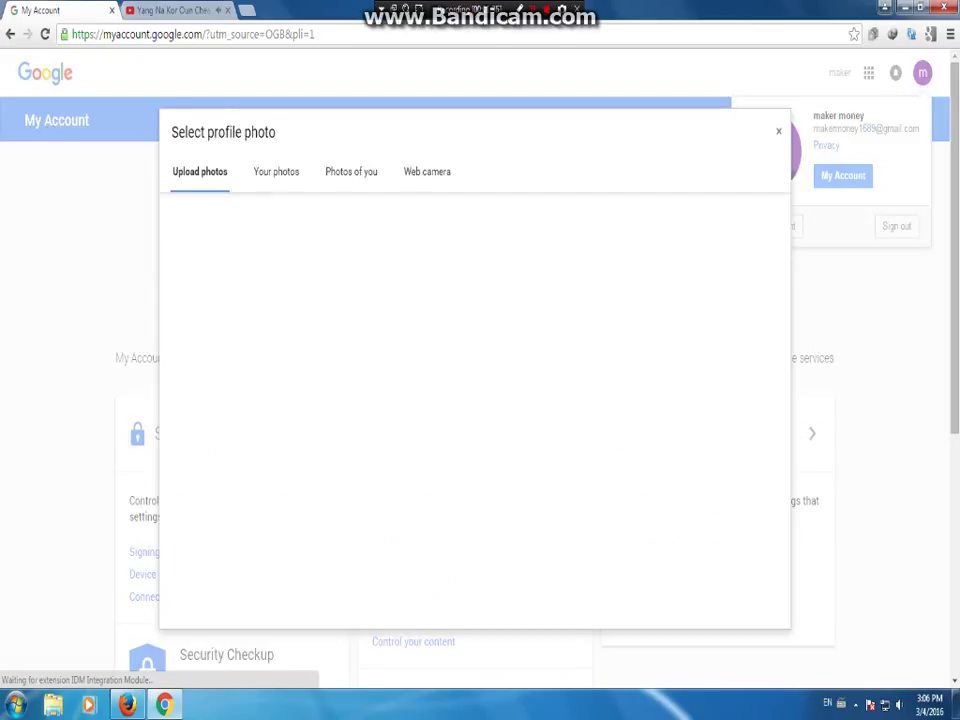
pyautogui.click(276, 172)
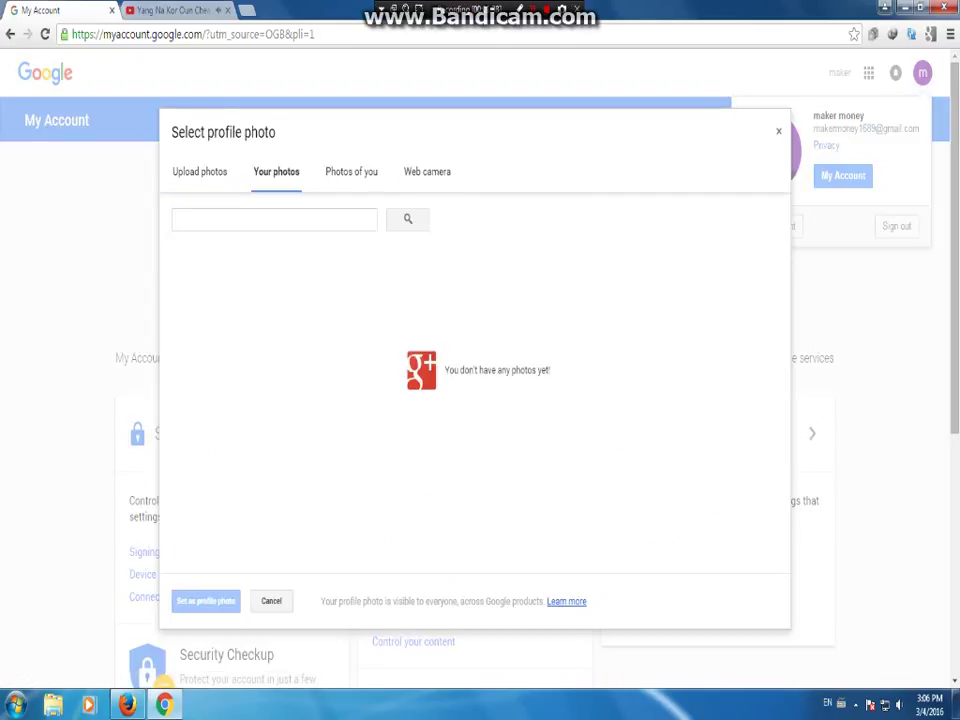
pyautogui.click(200, 172)
pyautogui.click(271, 601)
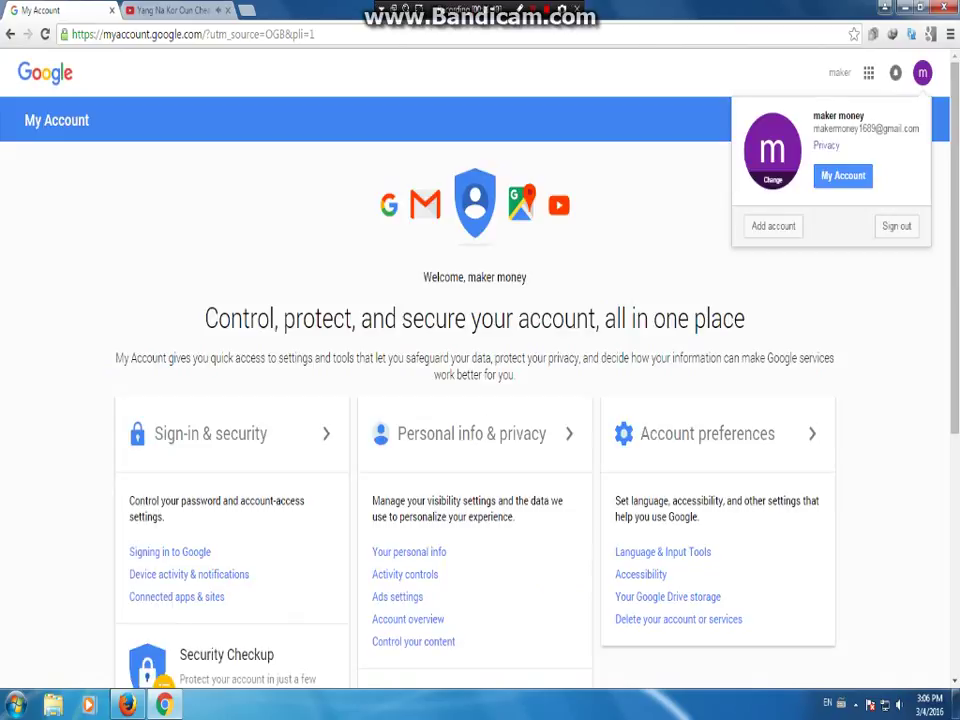
pyautogui.click(869, 73)
pyautogui.click(869, 73)
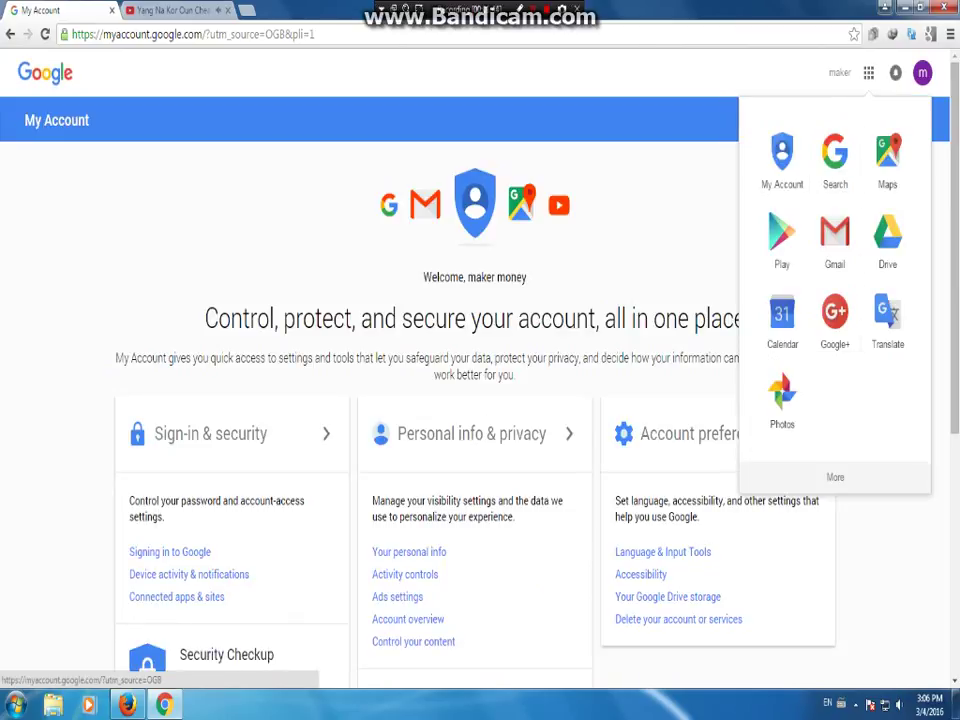
# Go to youtube.com, sign in with the new account, and open YouTube Account settings
pyautogui.click(315, 34)
pyautogui.write('youtube.c')
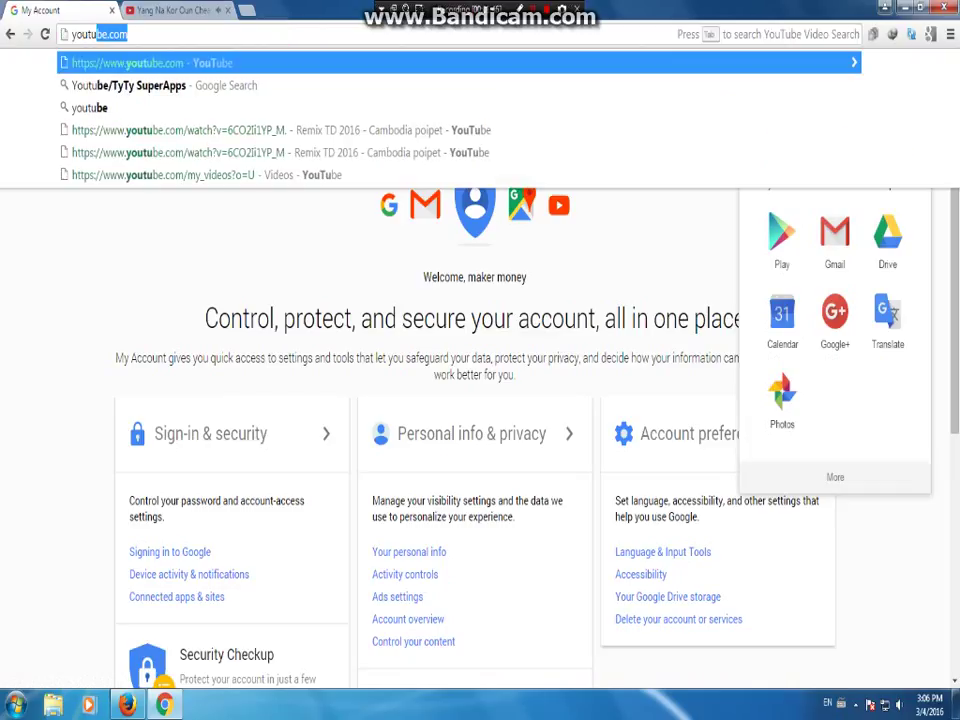
pyautogui.write('om')
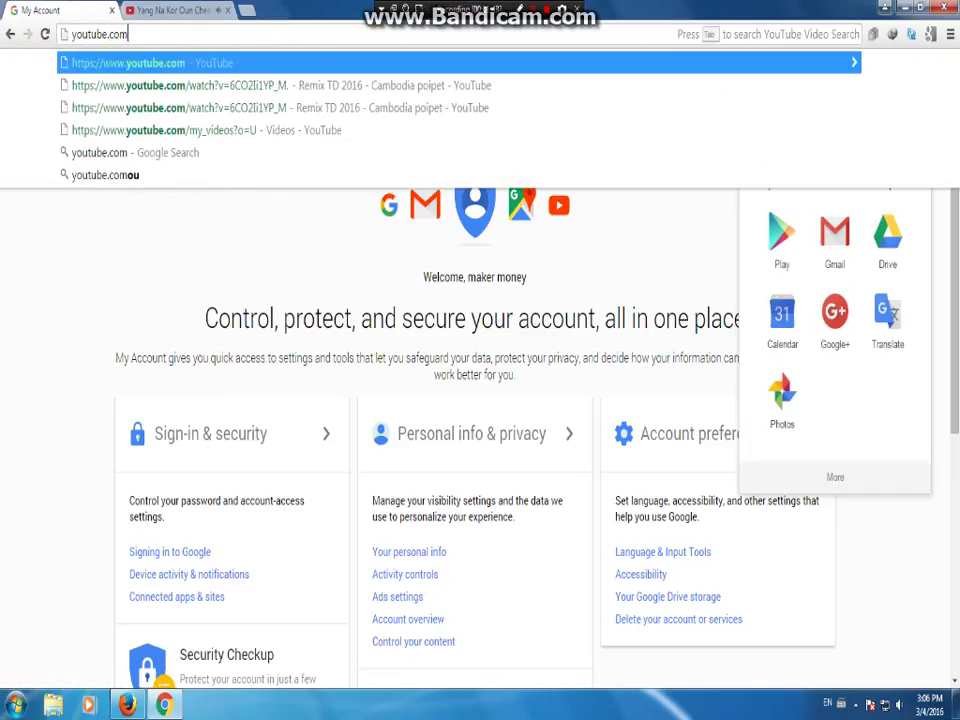
pyautogui.press('Return')
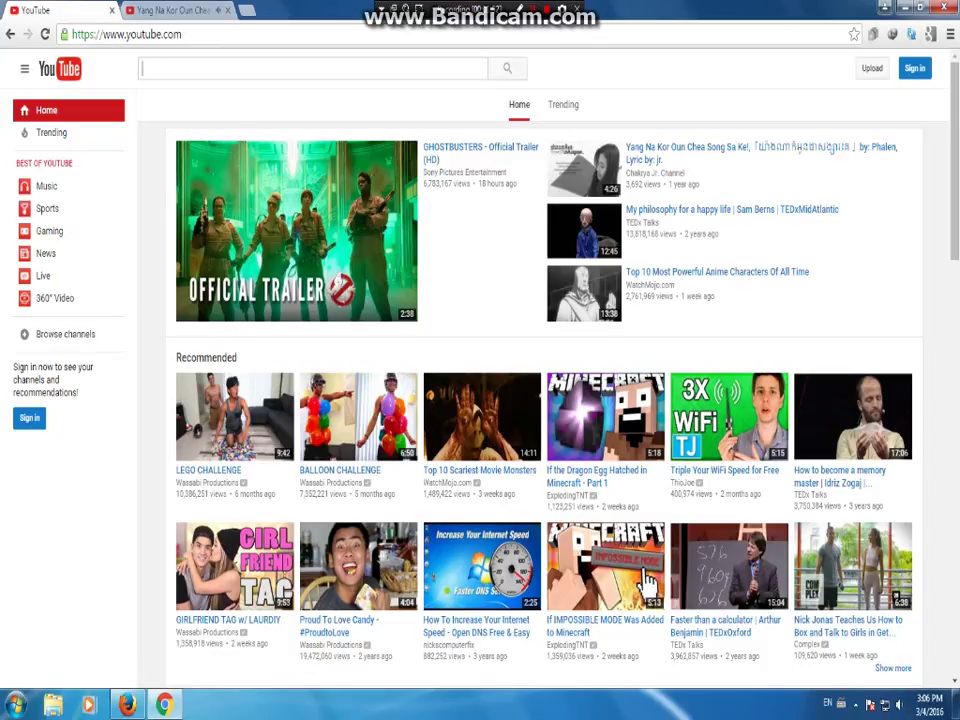
pyautogui.click(648, 580)
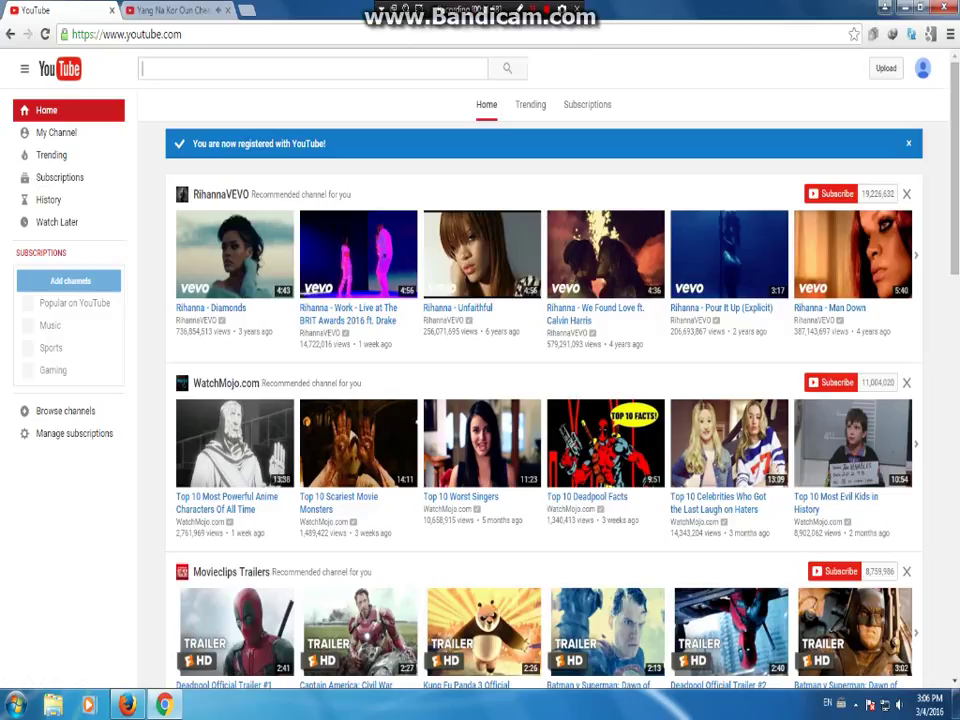
pyautogui.click(922, 68)
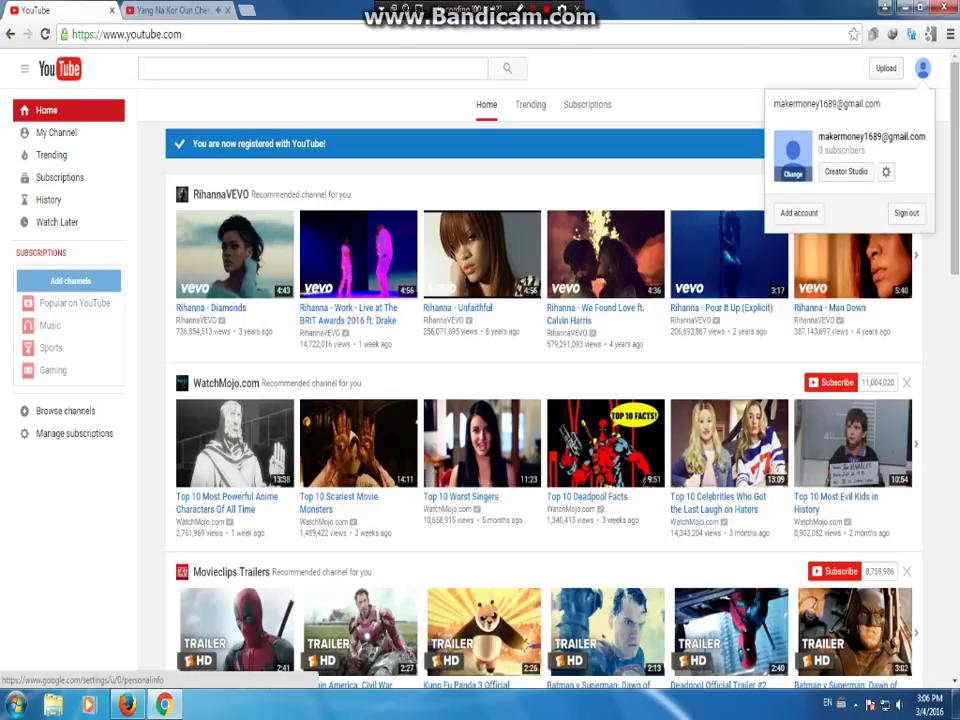
pyautogui.click(885, 171)
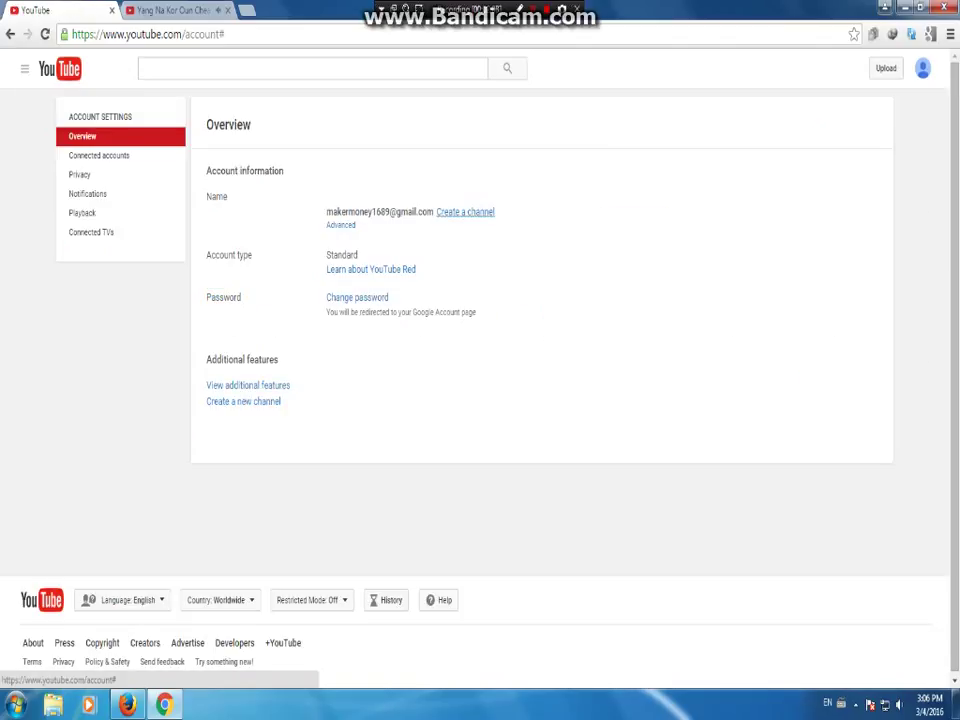
# Create the YouTube channel 'Make money online' with first name 'Make' and last name 'money online'
pyautogui.click(465, 212)
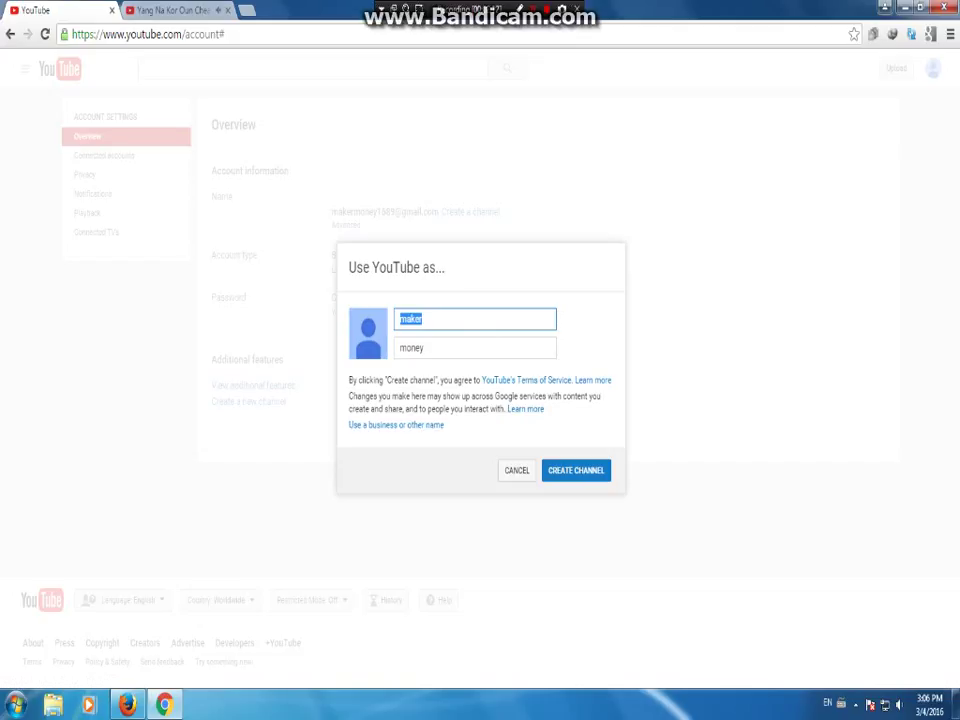
pyautogui.write('Mak')
pyautogui.press('Tab')
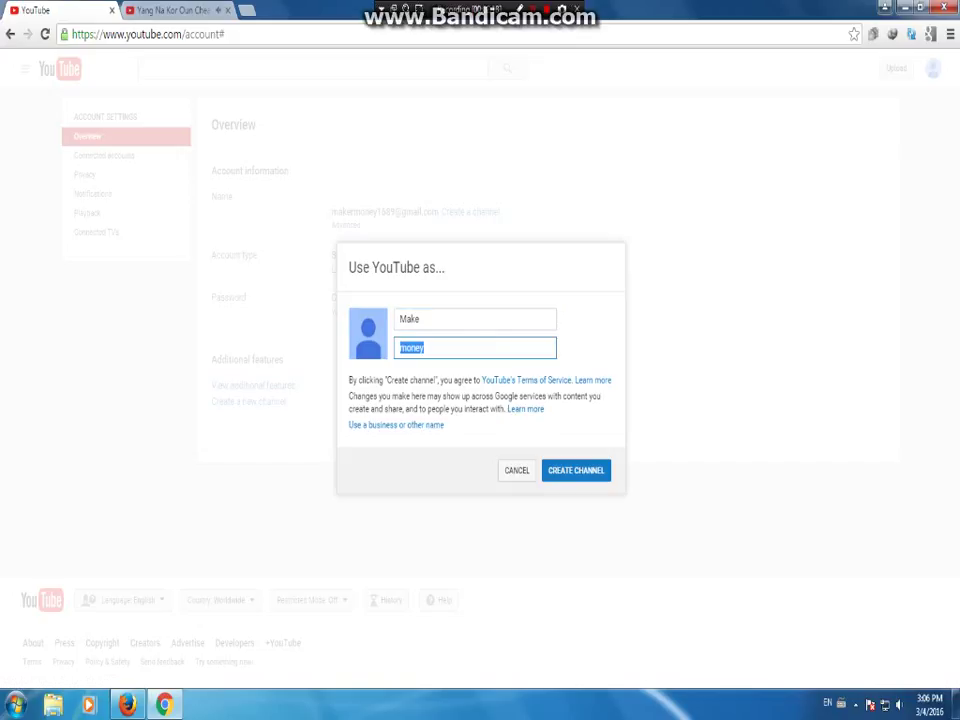
pyautogui.press('Right')
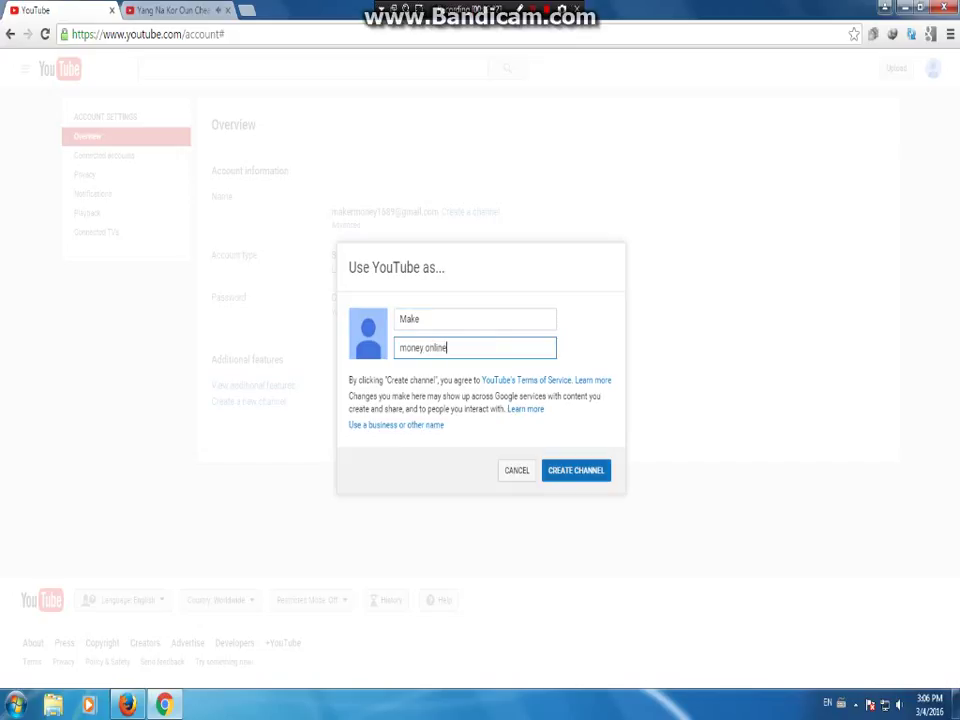
pyautogui.press('Return')
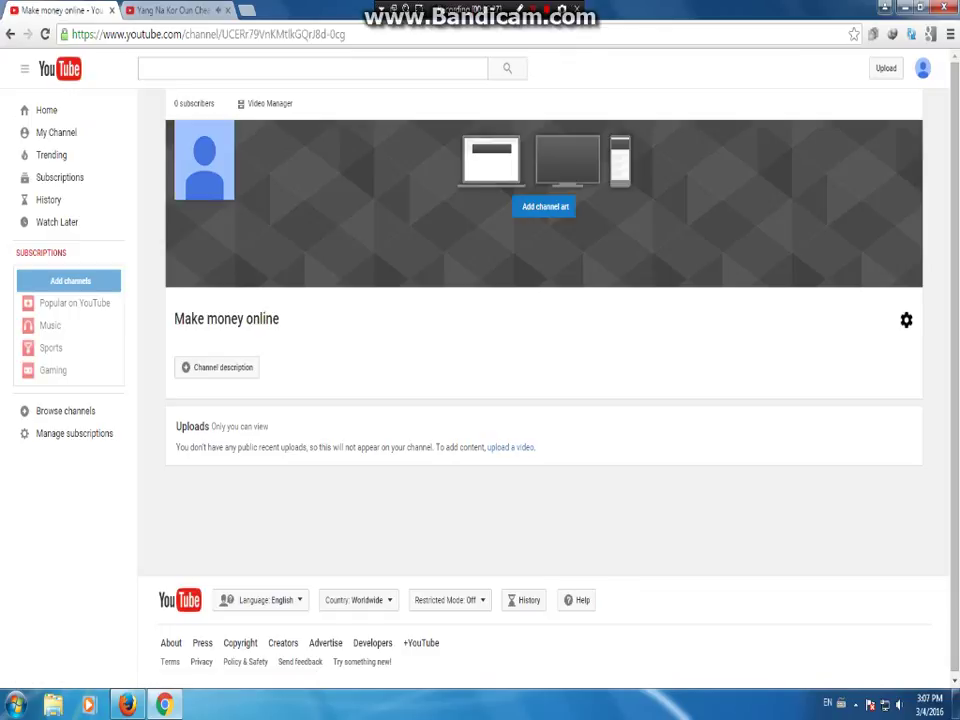
pyautogui.click(906, 319)
# Enable 'Customize the layout of your channel' and save, then reach the Google profile photo settings
pyautogui.click(600, 382)
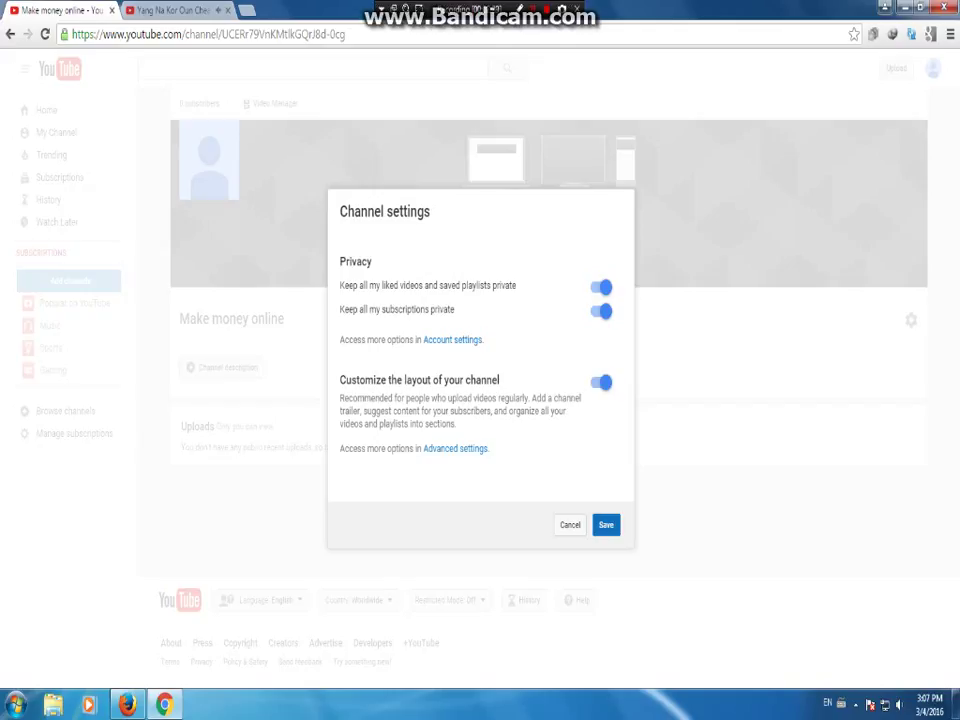
pyautogui.click(606, 525)
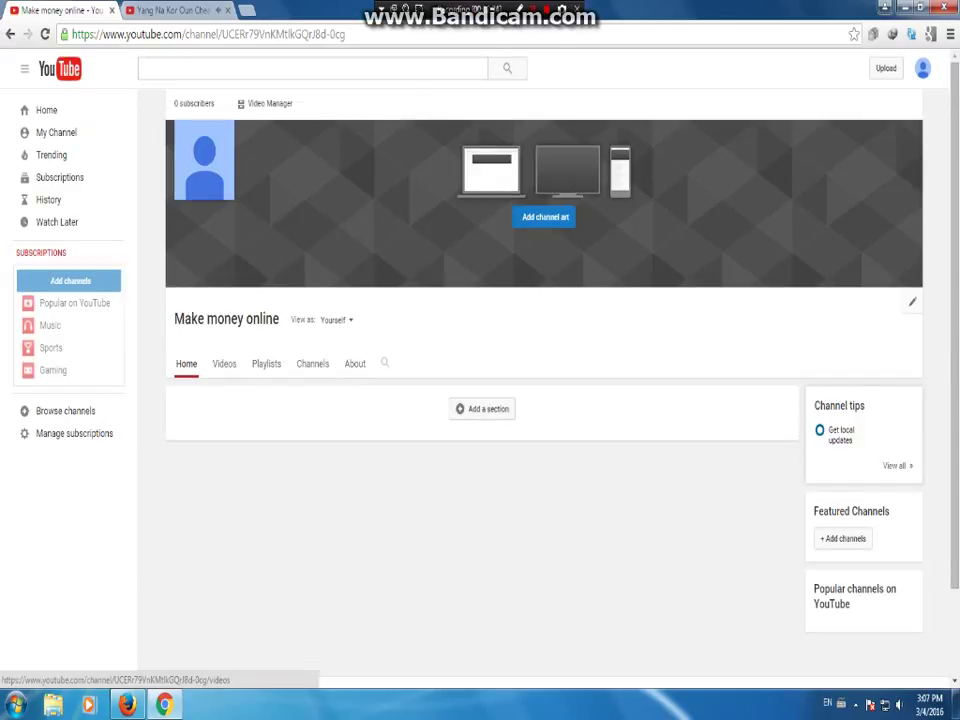
pyautogui.click(57, 133)
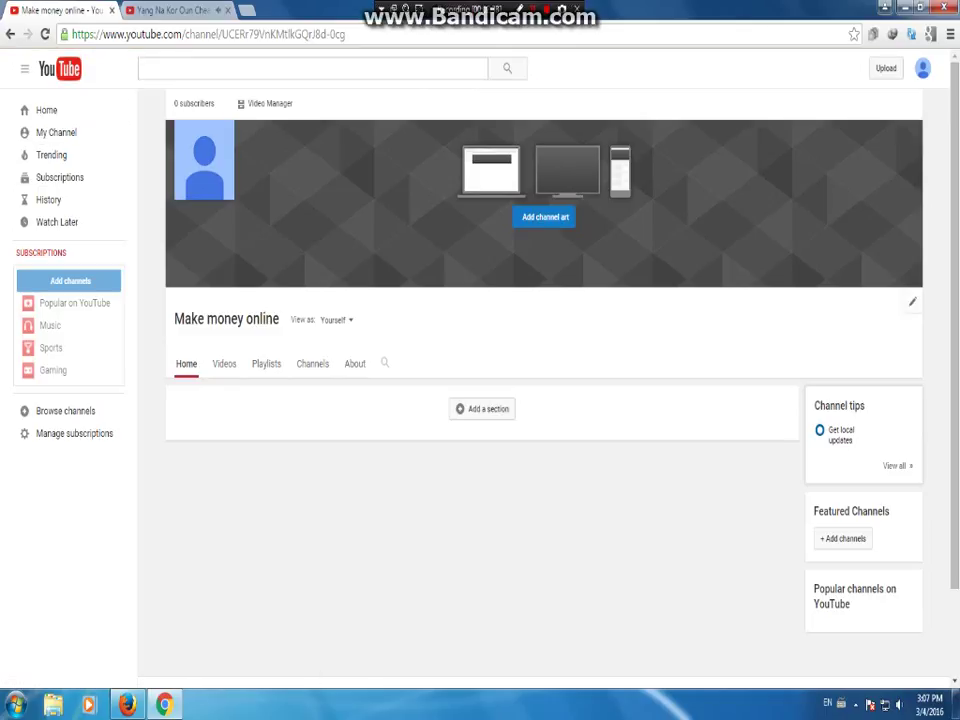
pyautogui.click(224, 364)
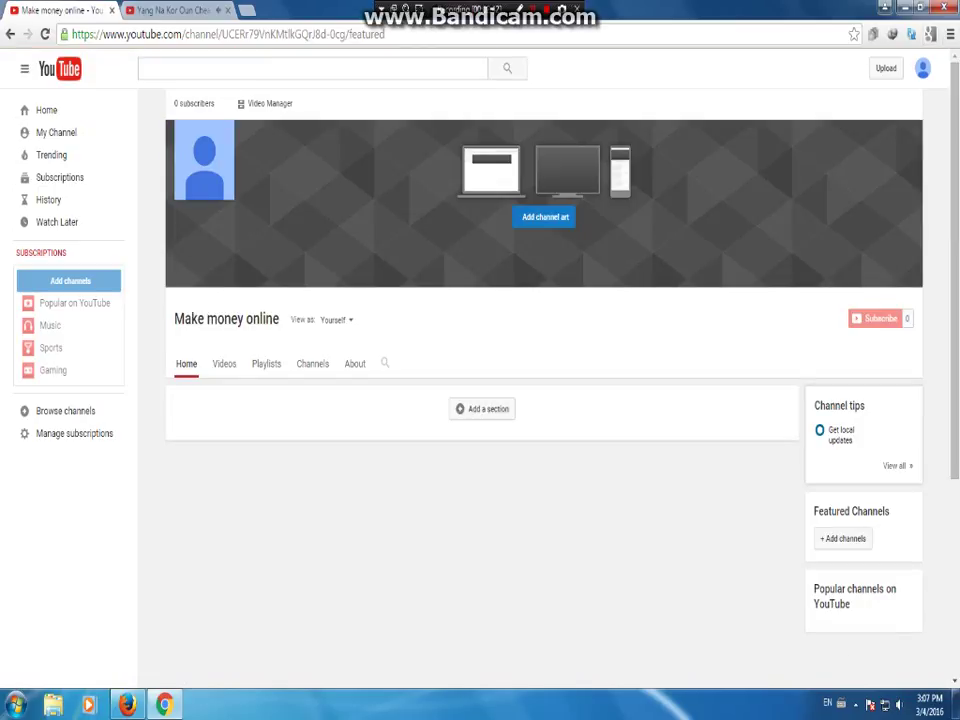
pyautogui.click(923, 68)
pyautogui.click(800, 156)
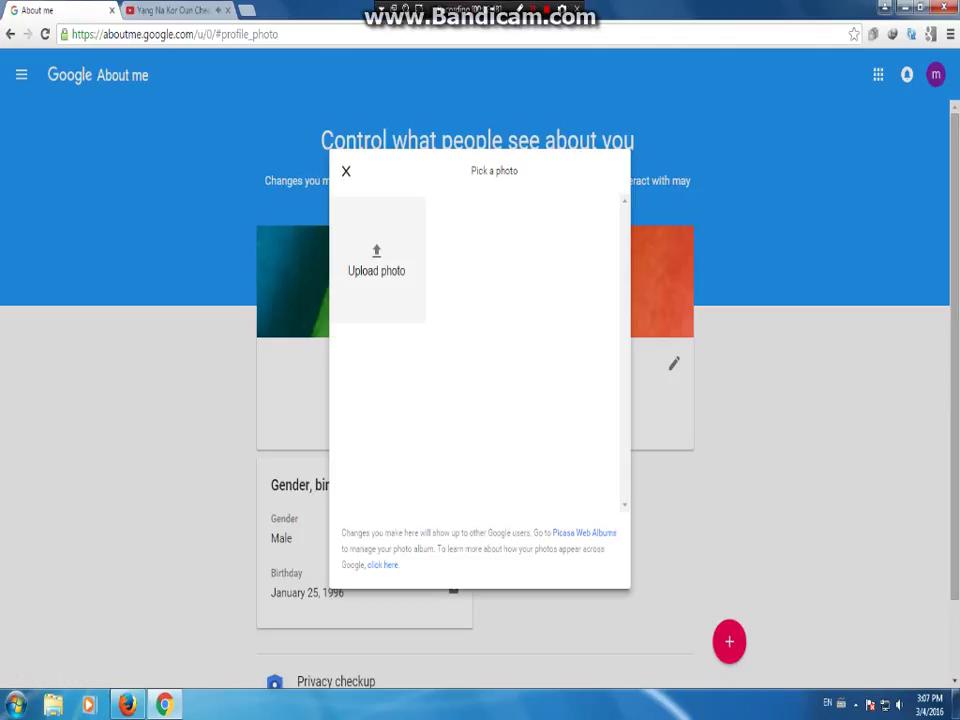
# Upload the selfie from DATA (D:) > New folder, crop it, and set it as profile photo
pyautogui.click(346, 171)
pyautogui.click(475, 337)
pyautogui.click(376, 260)
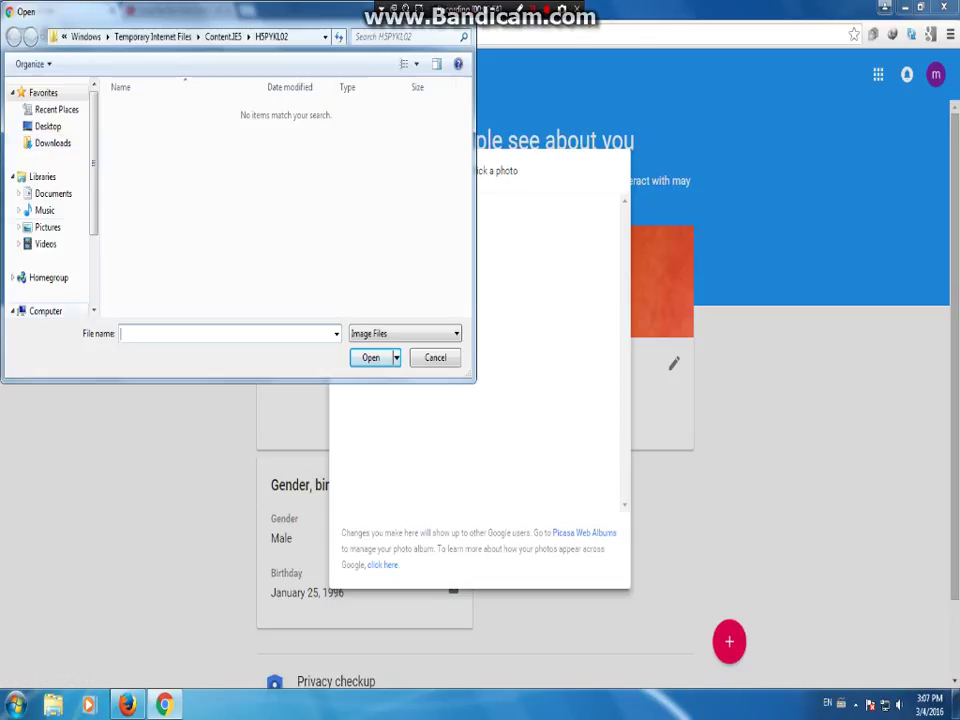
pyautogui.click(45, 311)
pyautogui.doubleClick(265, 96)
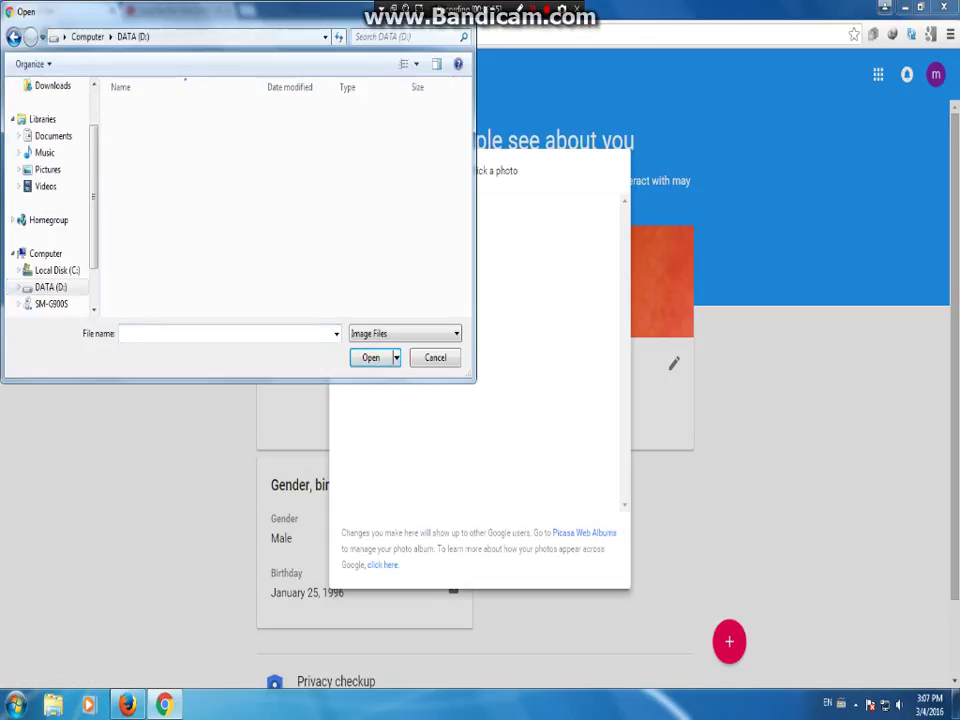
pyautogui.doubleClick(150, 124)
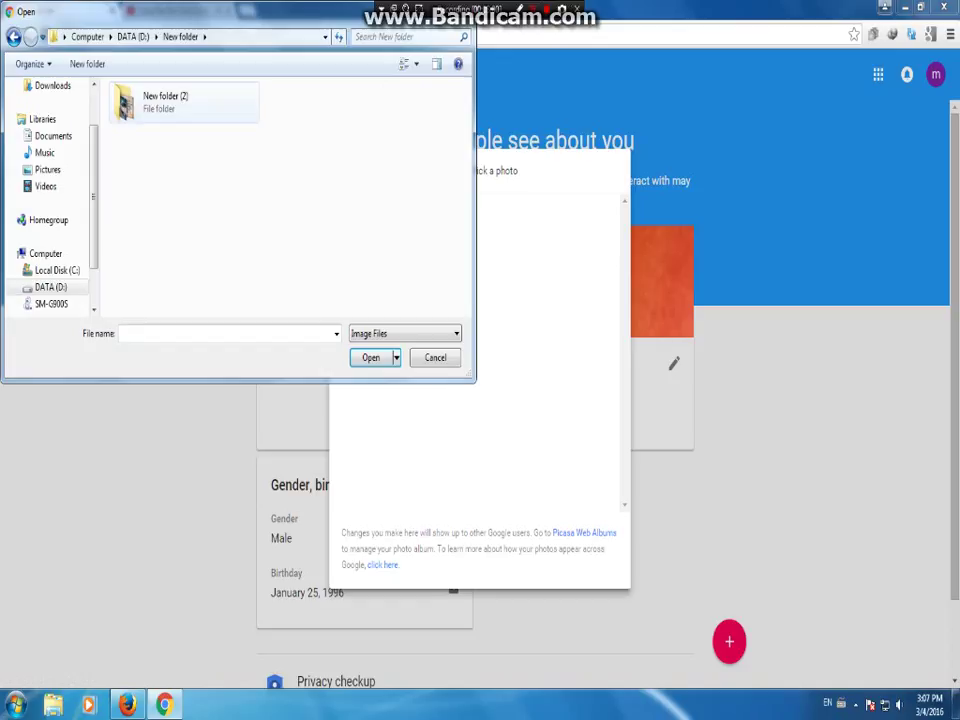
pyautogui.doubleClick(265, 115)
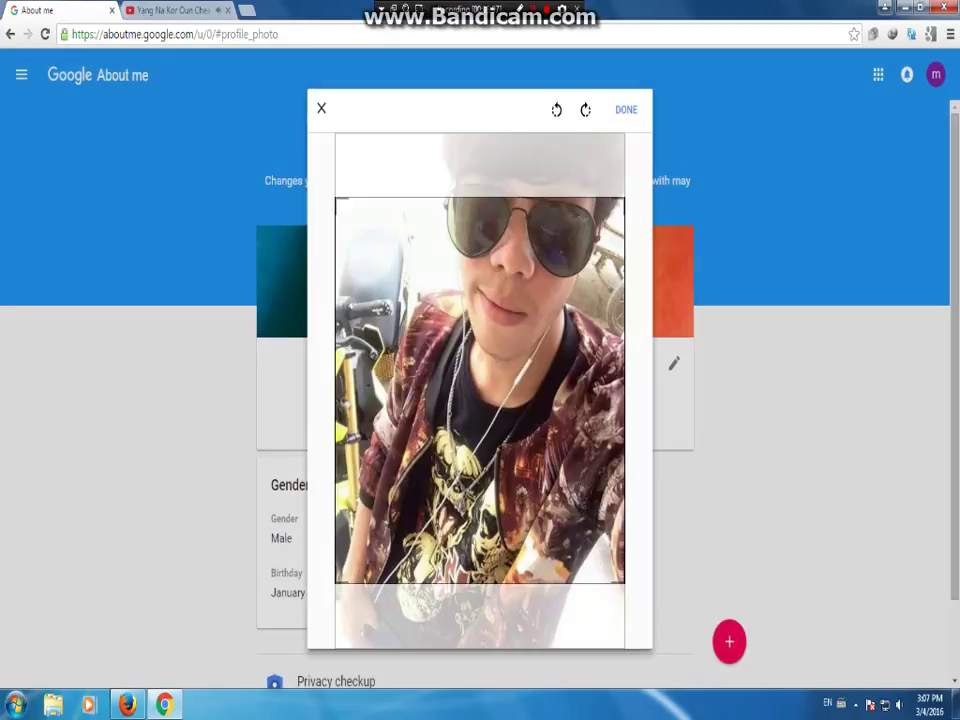
pyautogui.moveTo(480, 390); pyautogui.dragTo(480, 349)
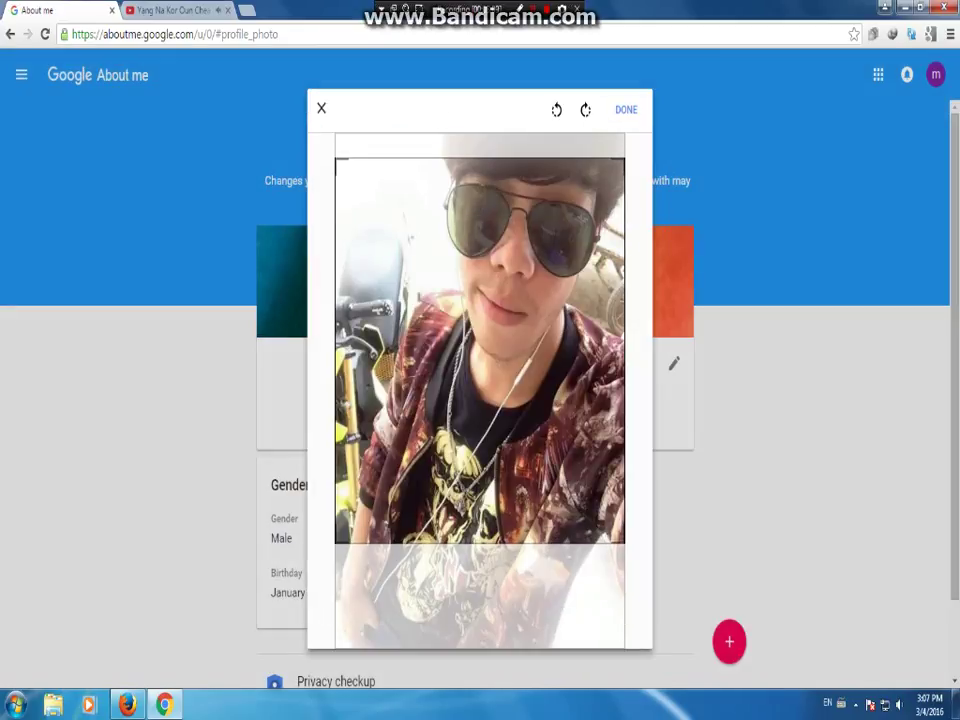
pyautogui.click(626, 109)
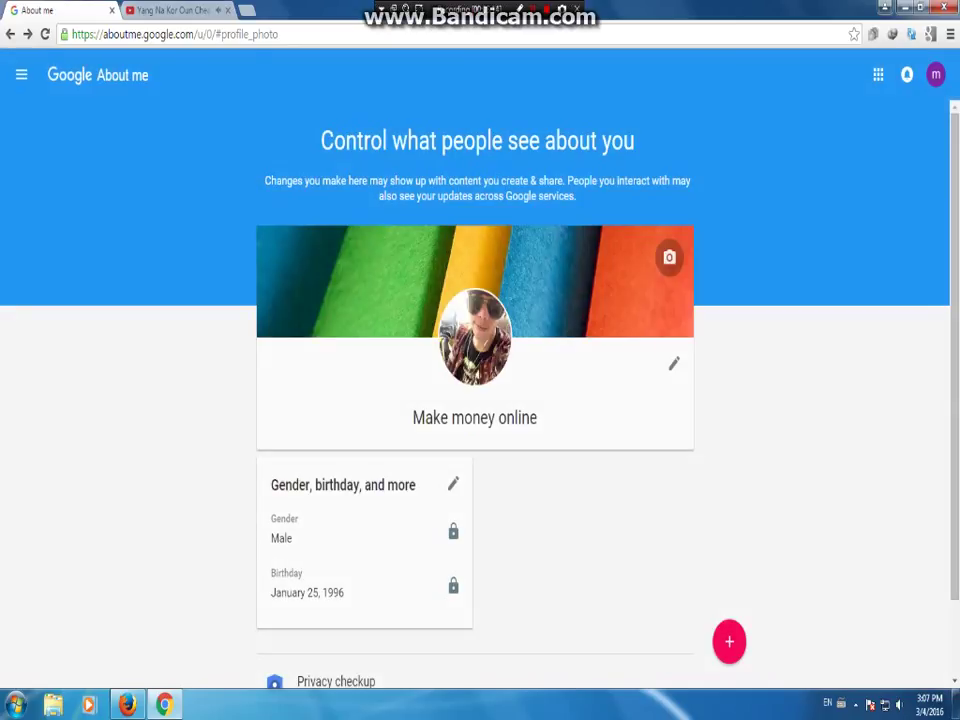
pyautogui.click(669, 258)
# Upload the teal E-To Group image and set it as the About me cover photo
pyautogui.click(368, 264)
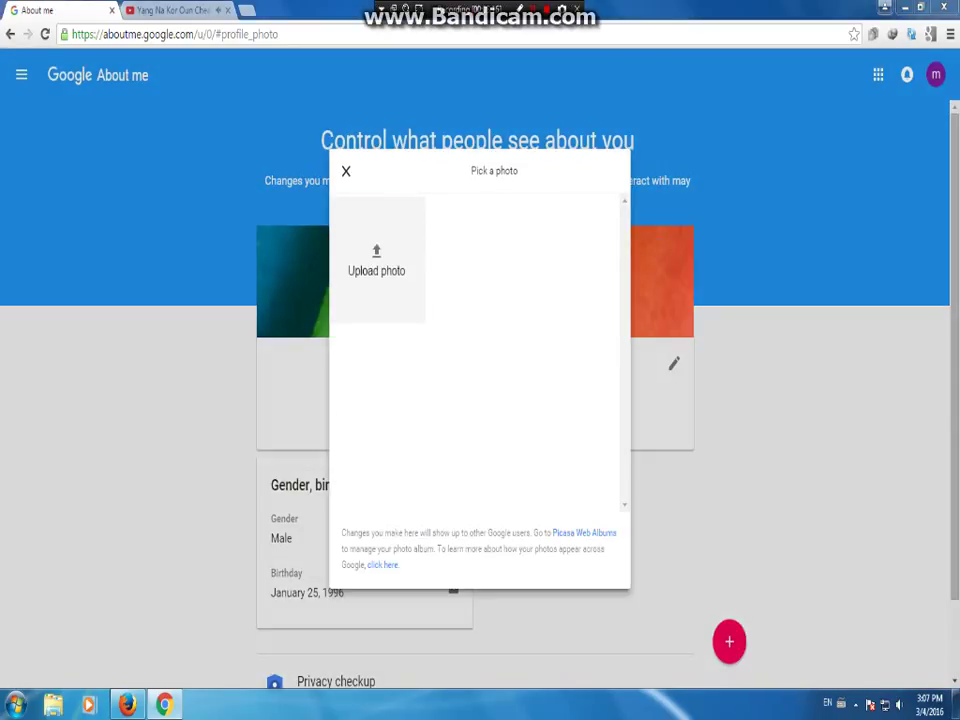
pyautogui.doubleClick(420, 145)
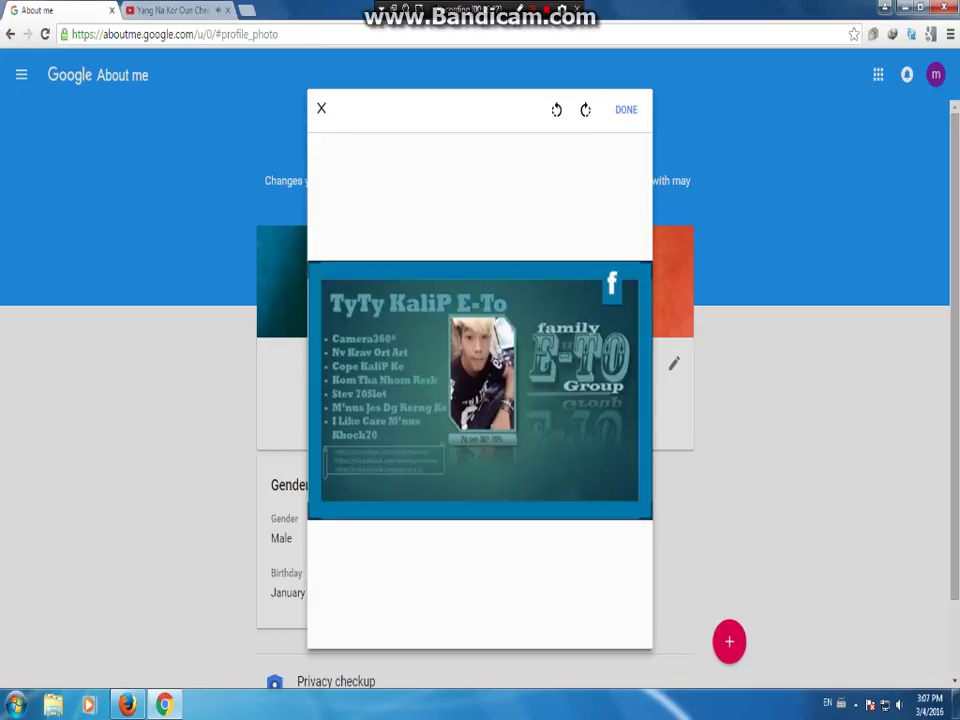
pyautogui.click(626, 110)
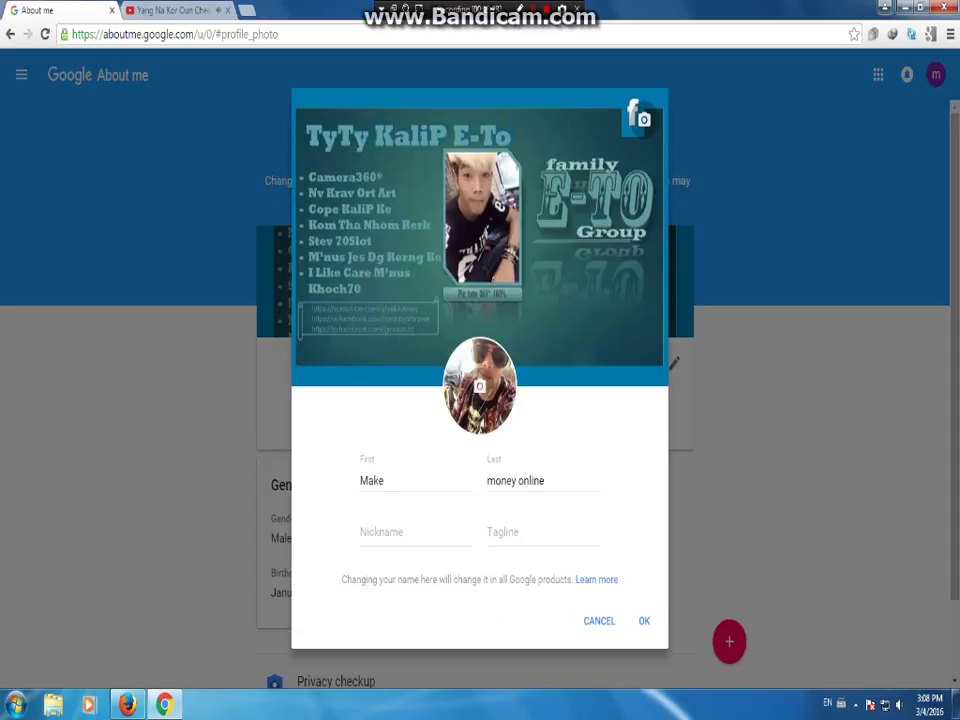
# Edit the Nickname field, adding 'online', and confirm the name changes
pyautogui.click(415, 533)
pyautogui.write('online work')
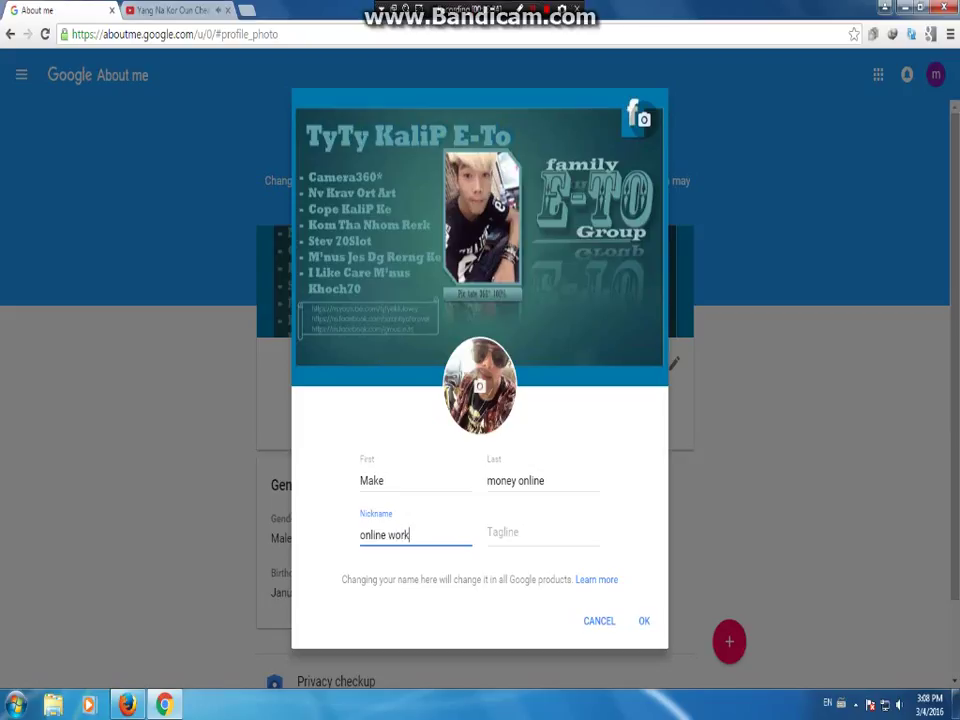
pyautogui.press('Return')
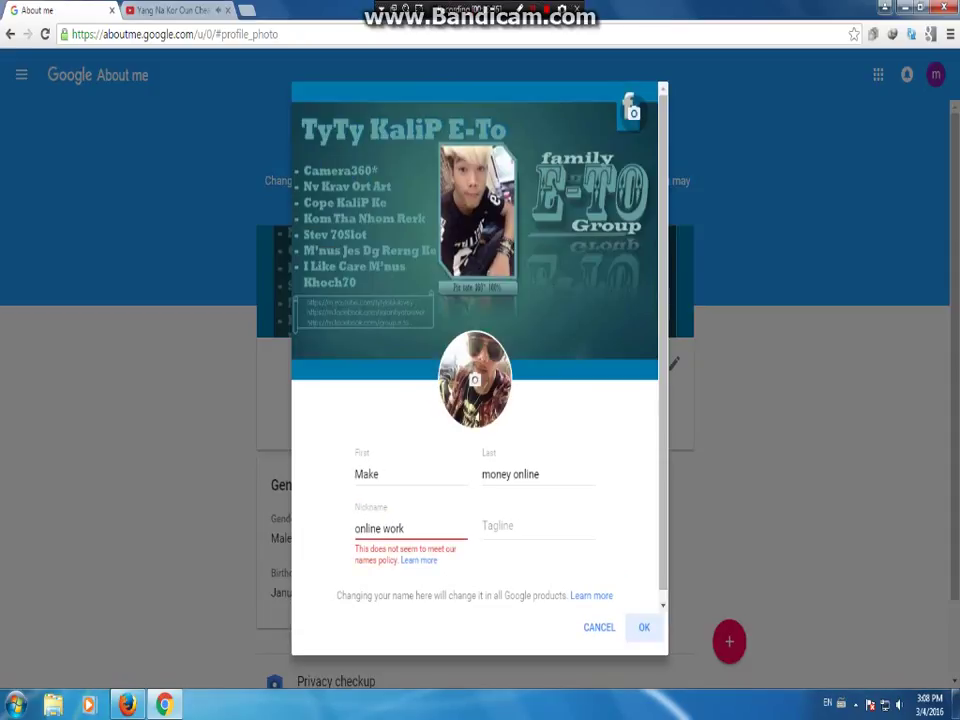
pyautogui.hotkey('ctrl', 'a')
pyautogui.write('w')
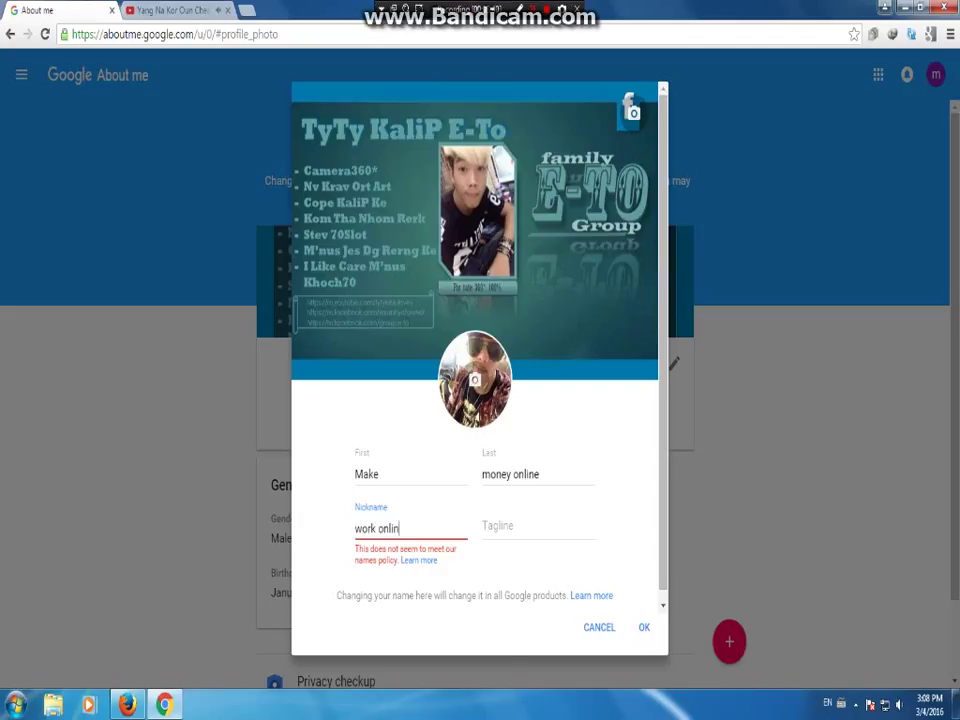
pyautogui.press('Return')
pyautogui.hotkey('ctrl', 'a')
pyautogui.press('Return')
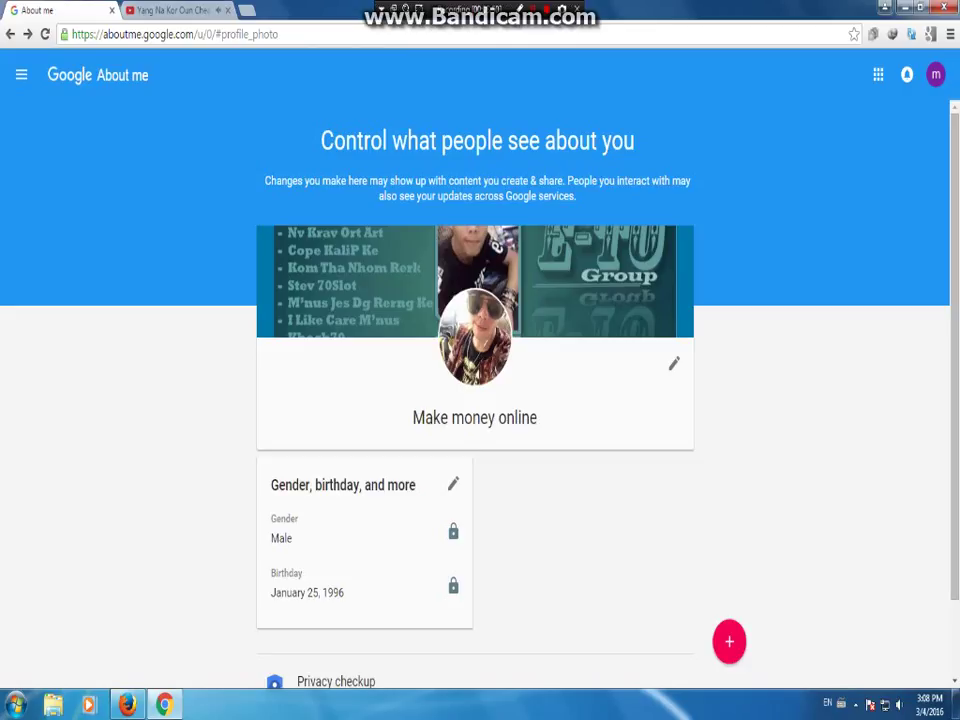
pyautogui.hotkey('ctrl', 'Tab')
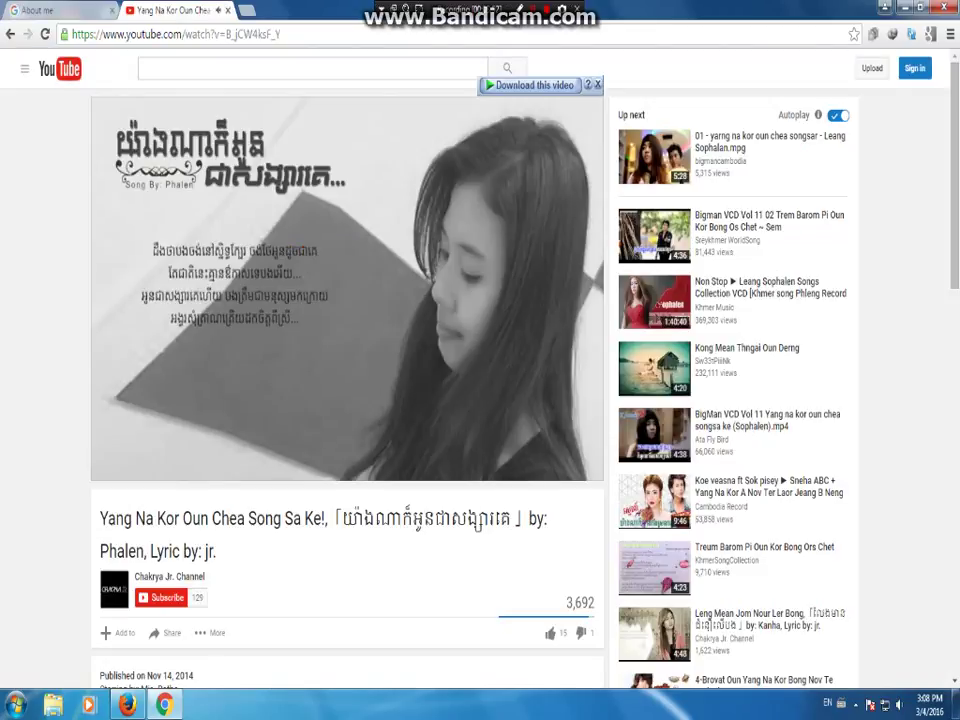
# Subscribe to Chakrya Jr. Channel, accept the public sharing notice, and like the song video
pyautogui.click(24, 68)
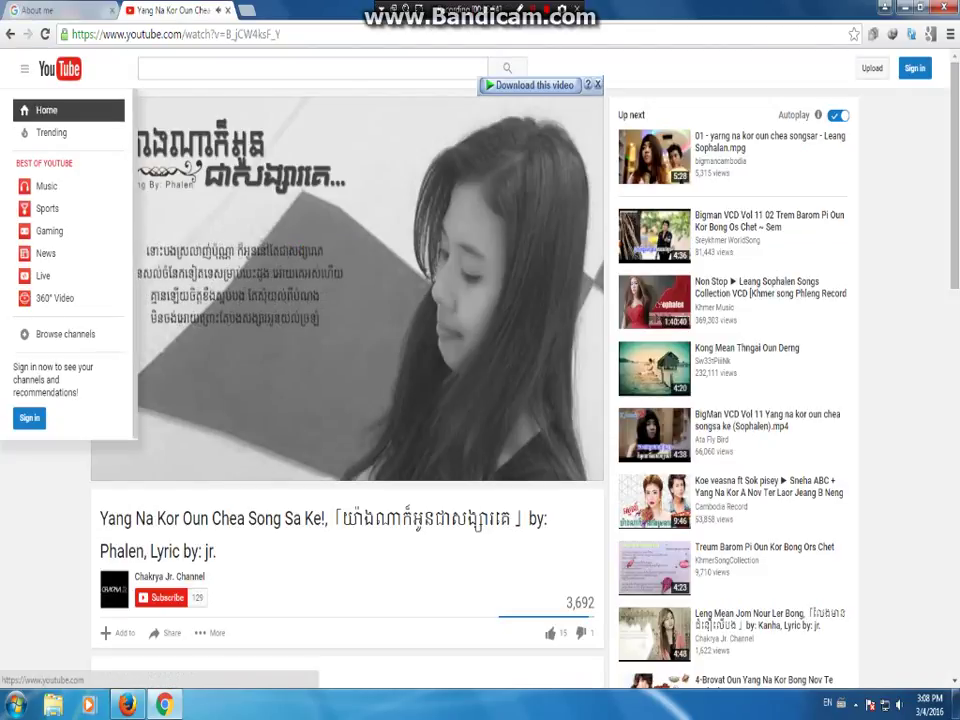
pyautogui.click(48, 110)
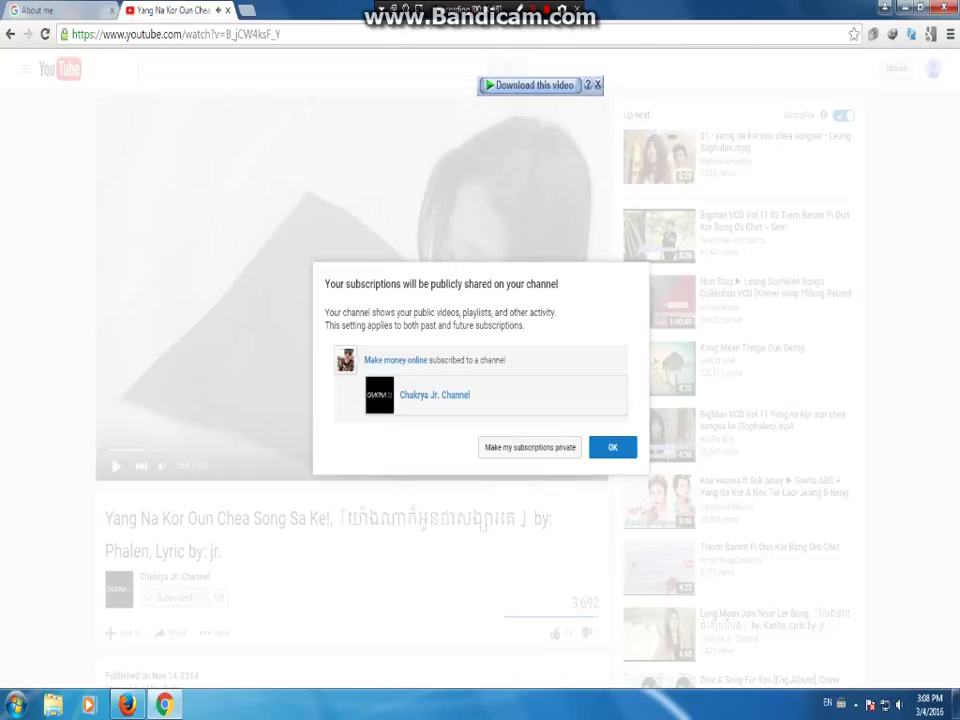
pyautogui.click(613, 447)
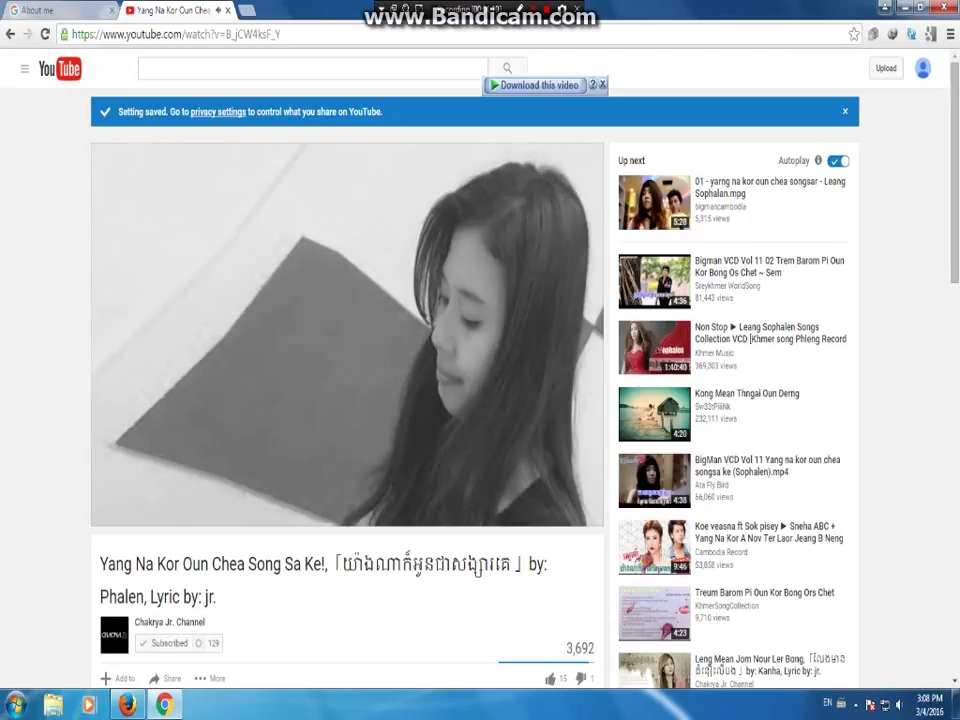
pyautogui.scroll(-3, 347, 400)
pyautogui.click(550, 358)
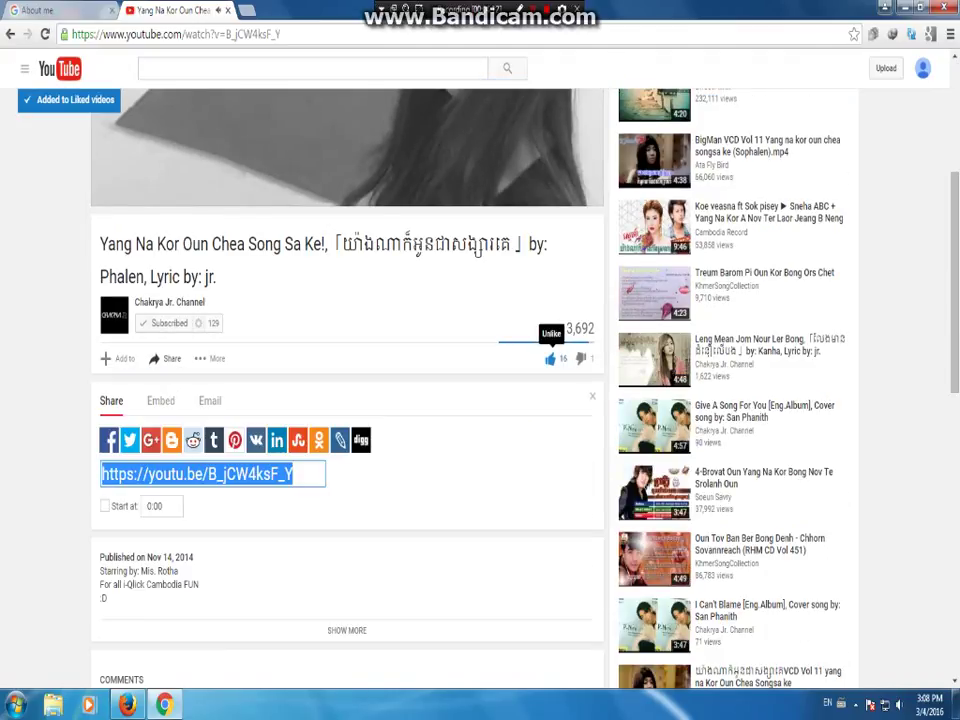
# Open the Make money online channel's Videos tab from the guide menu
pyautogui.click(24, 68)
pyautogui.click(56, 132)
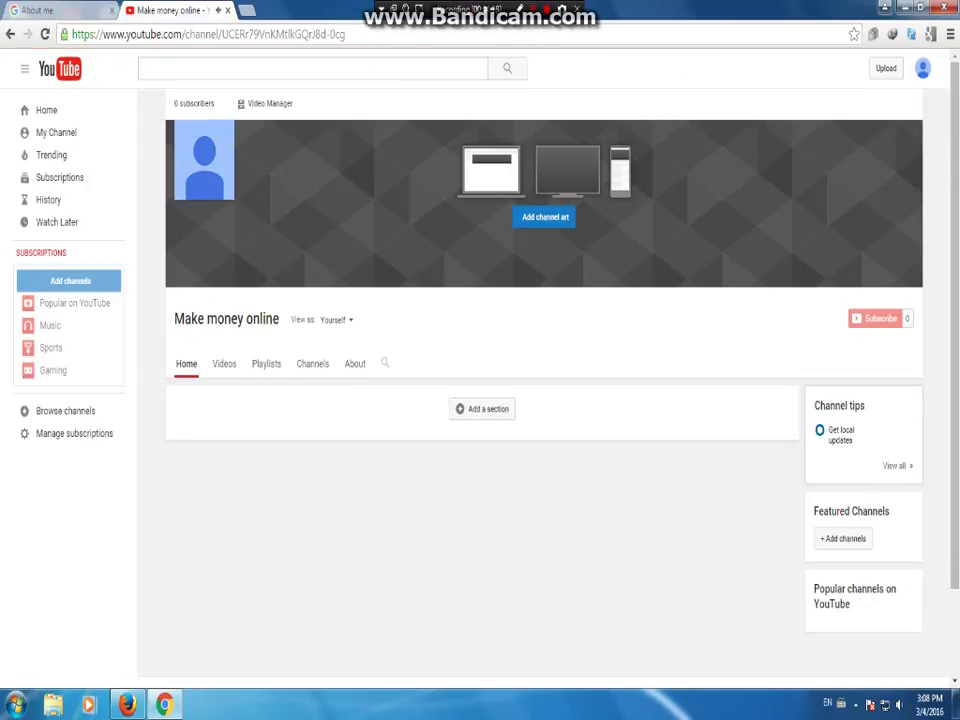
pyautogui.click(224, 363)
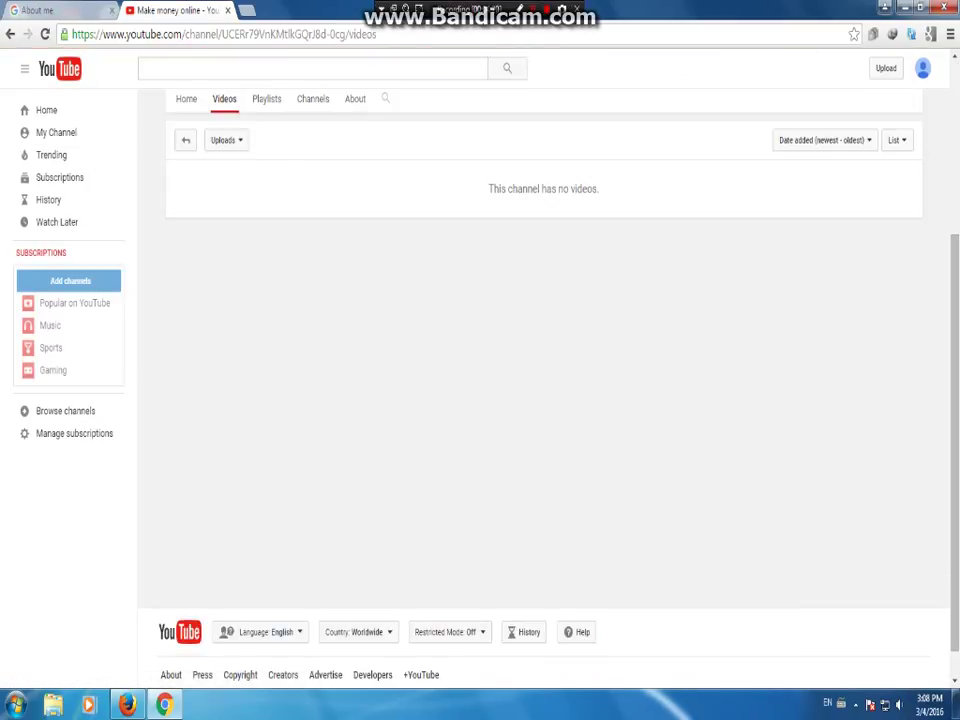